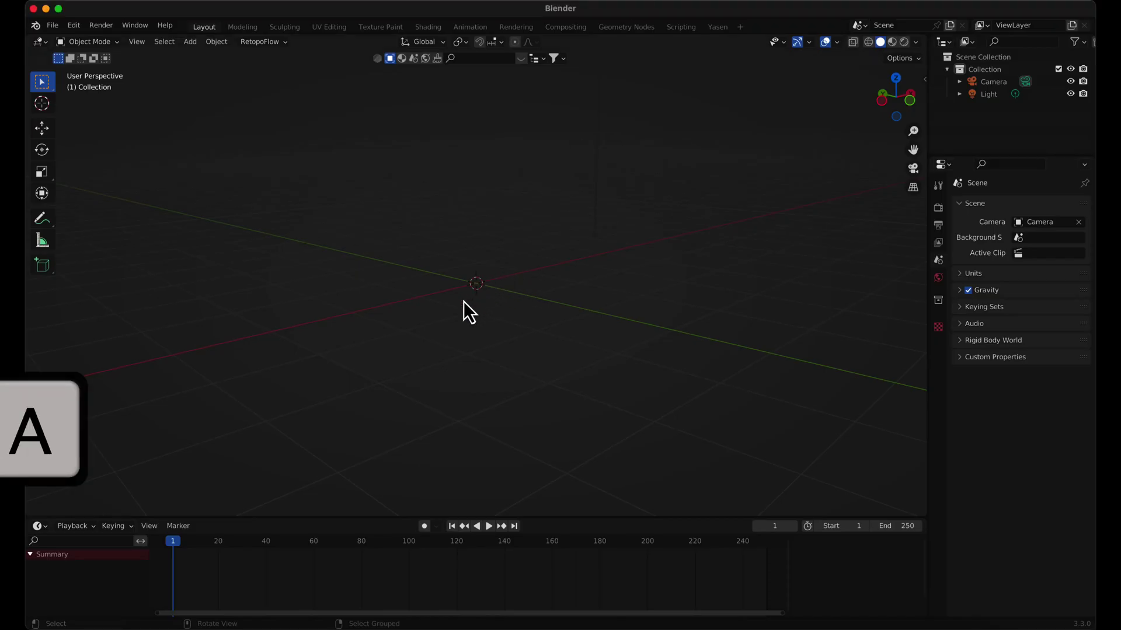
Step: Add a Suzanne monkey head mesh at the scene origin
key("shift+a")
mouse_move(465, 188)
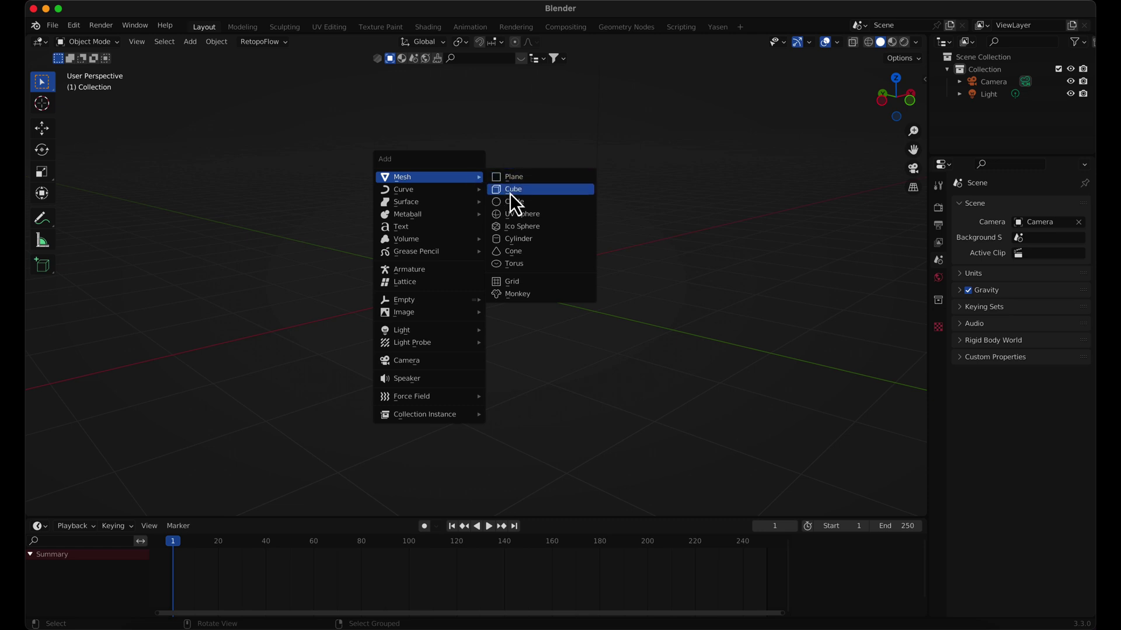
left_click(521, 294)
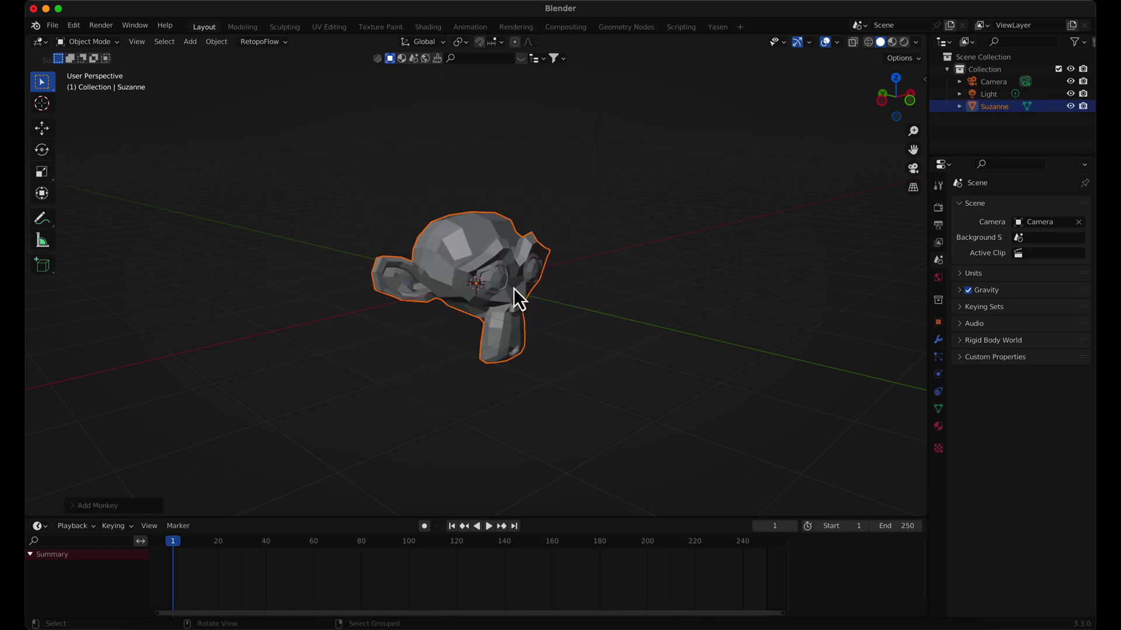
Step: Add a level-2 Subdivision Surface modifier to Suzanne and apply it permanently
left_click(939, 340)
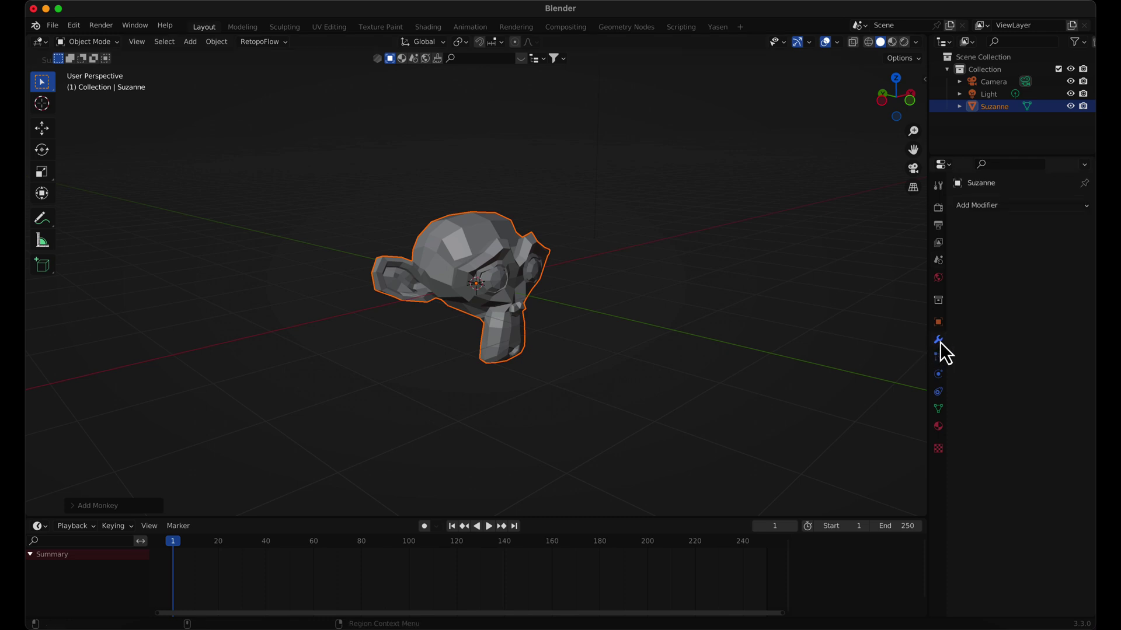
left_click(993, 209)
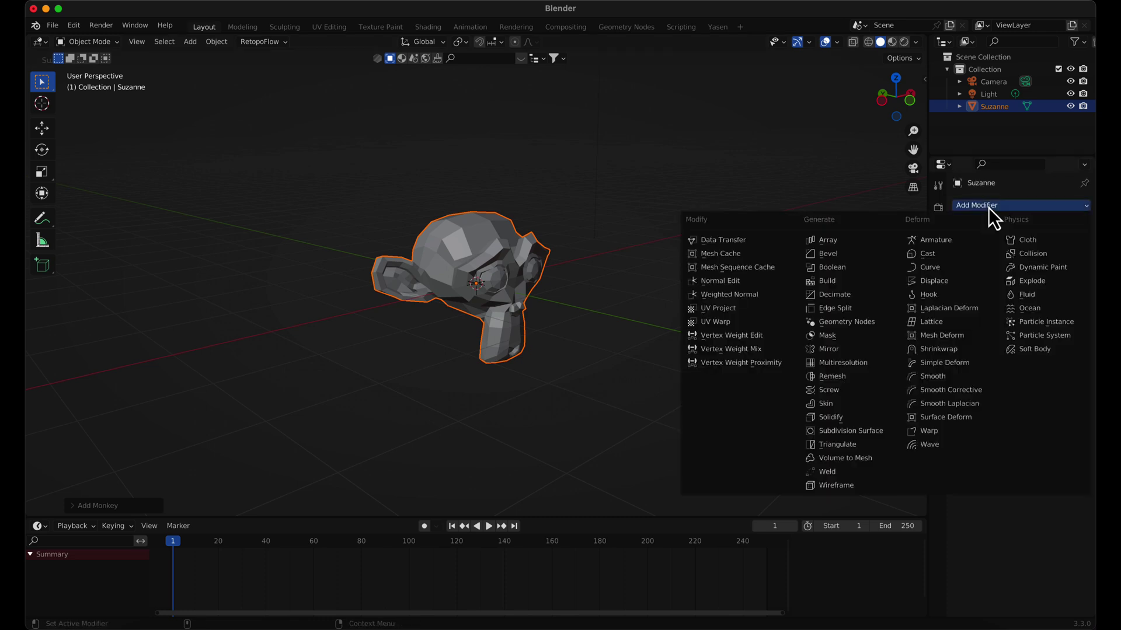
left_click(859, 433)
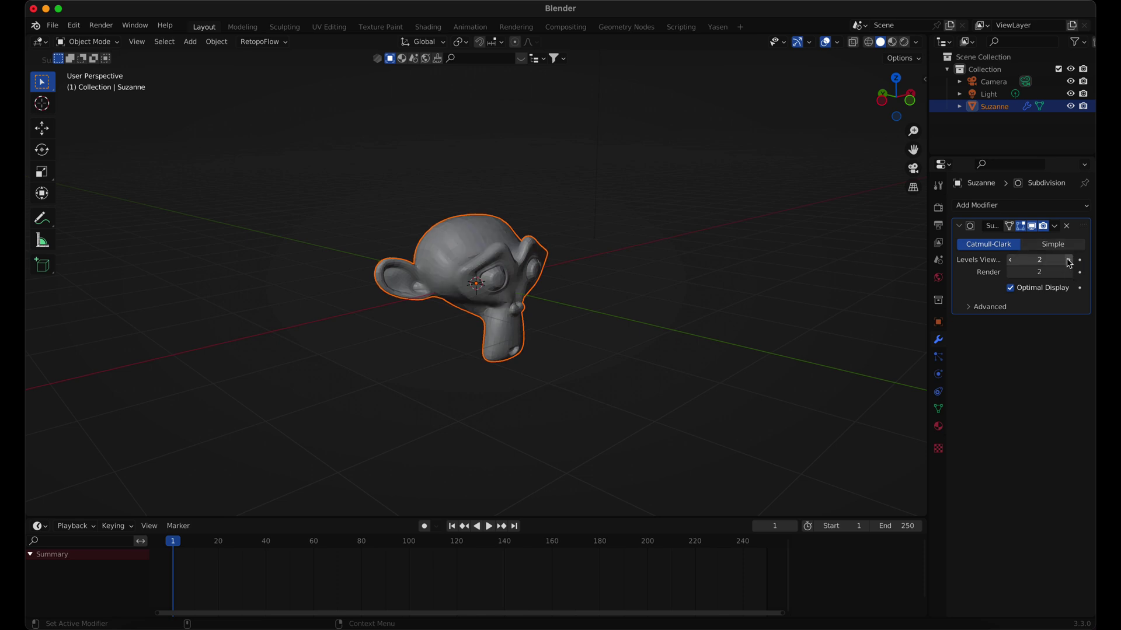
left_click(1054, 226)
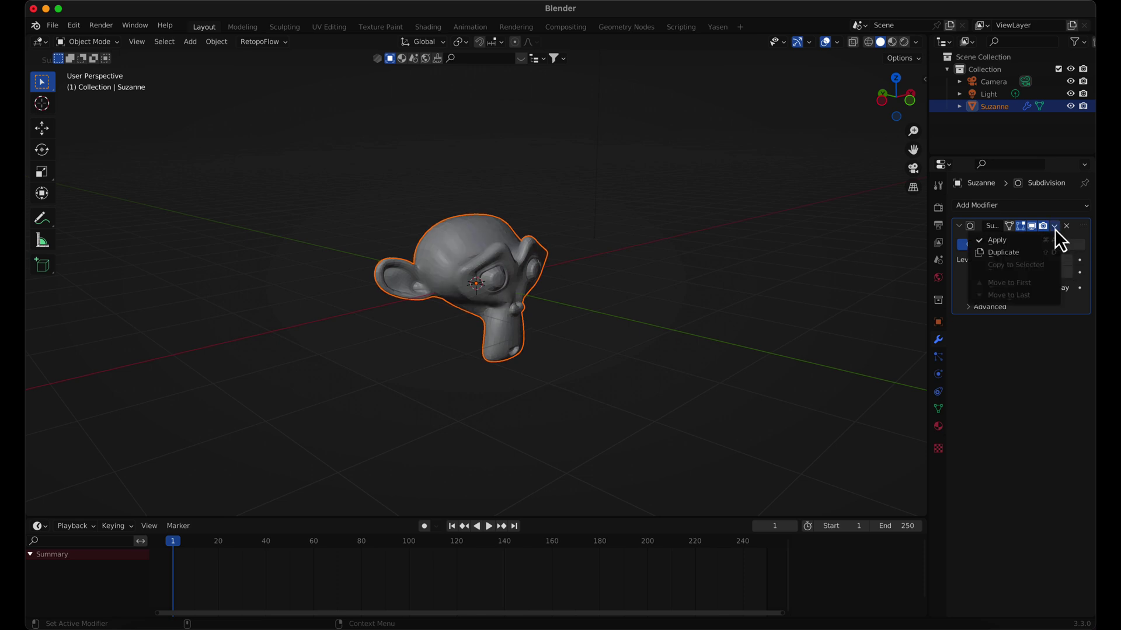
left_click(1045, 240)
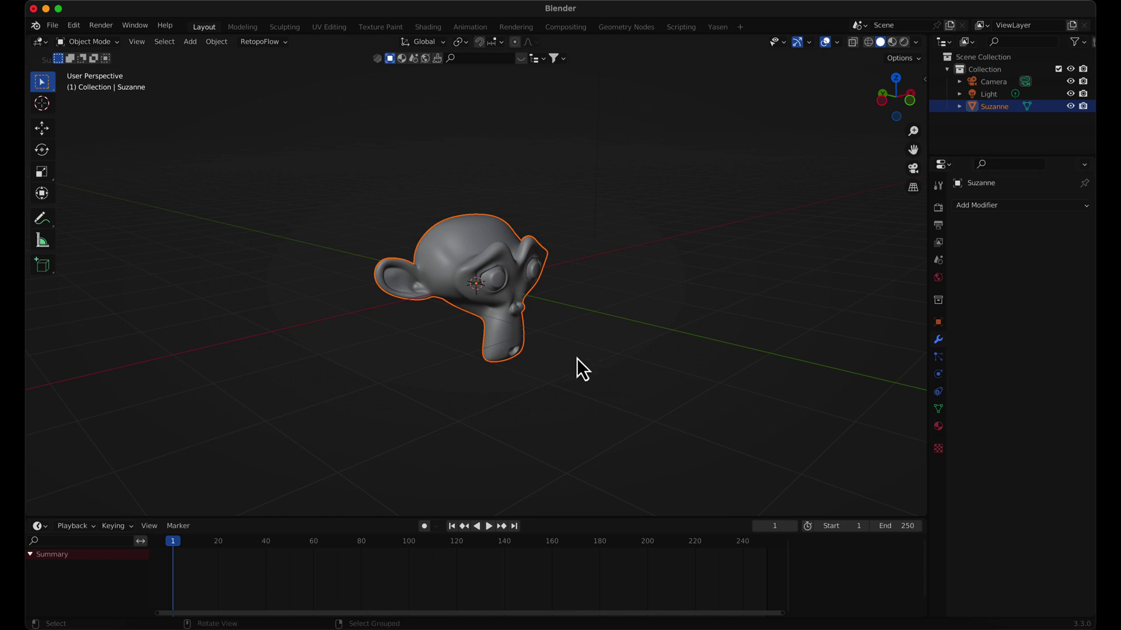
middle_click_drag(577, 358, 555, 377)
Step: Add a Plain Axes empty and rename it 'x'
key("shift+a")
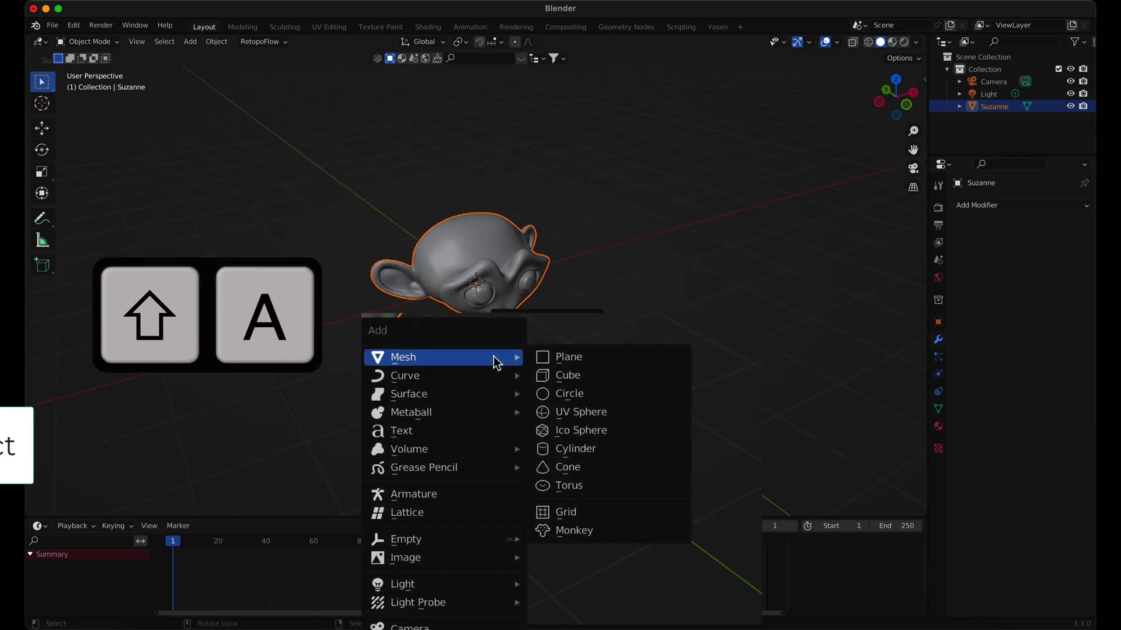
mouse_move(476, 548)
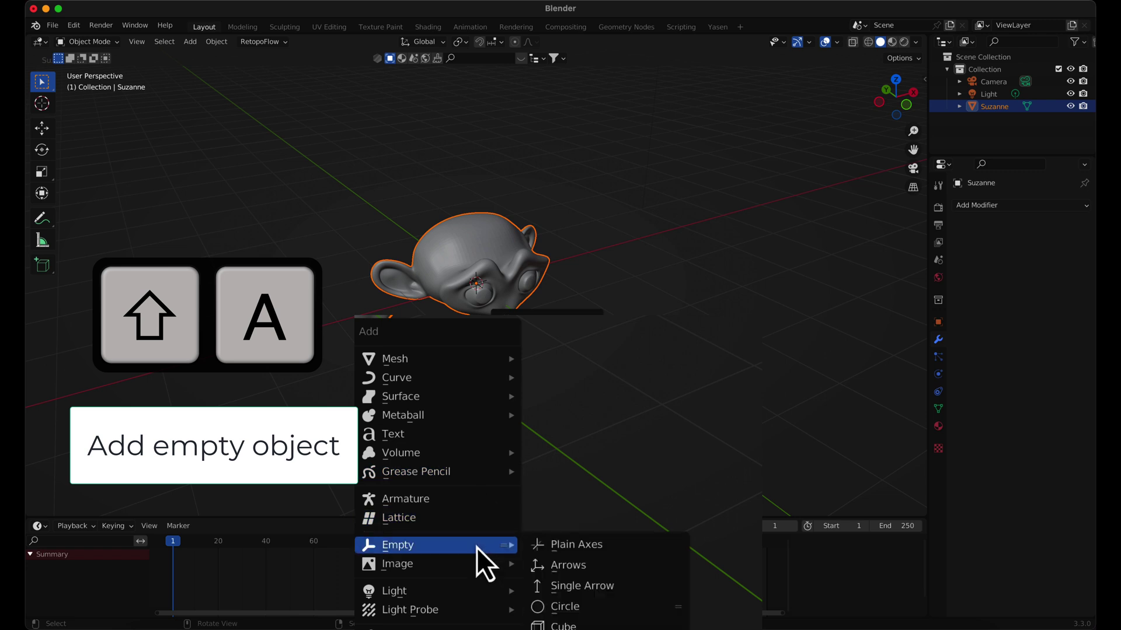
left_click(569, 545)
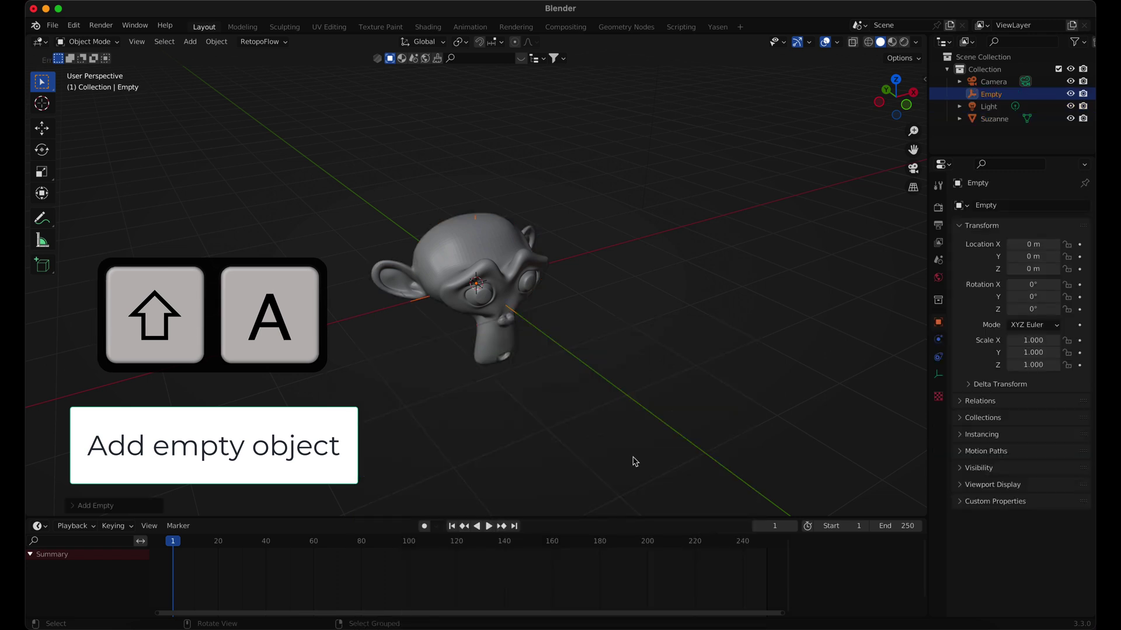
double_click(991, 94)
type("x")
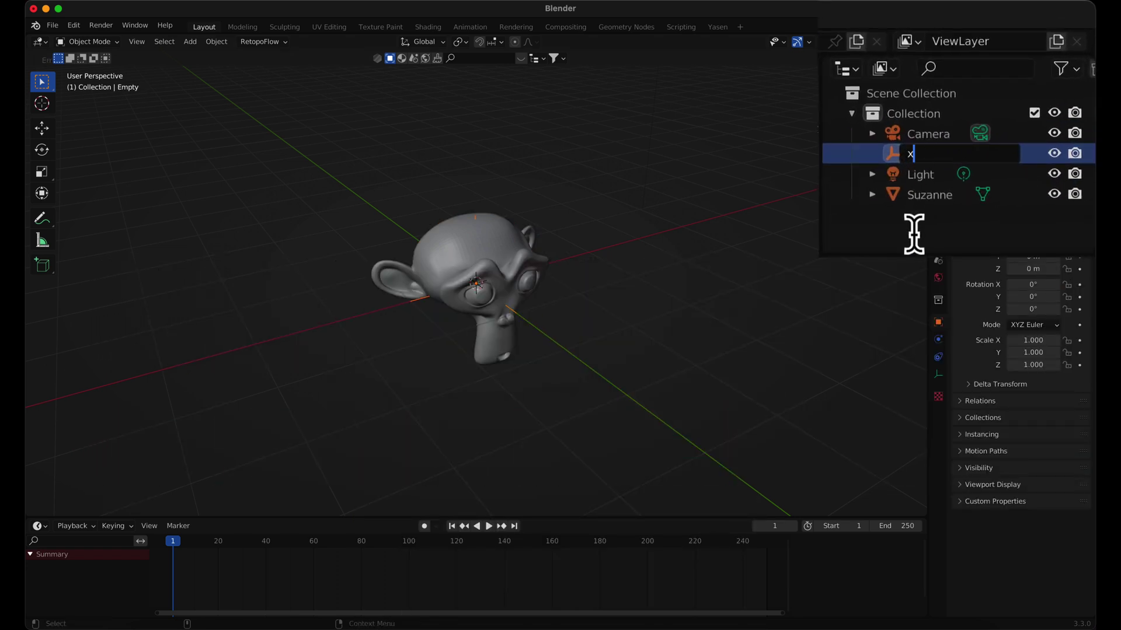
key("Return")
Step: Add a second Plain Axes empty and rename it 'y'
key("shift+a")
mouse_move(600, 349)
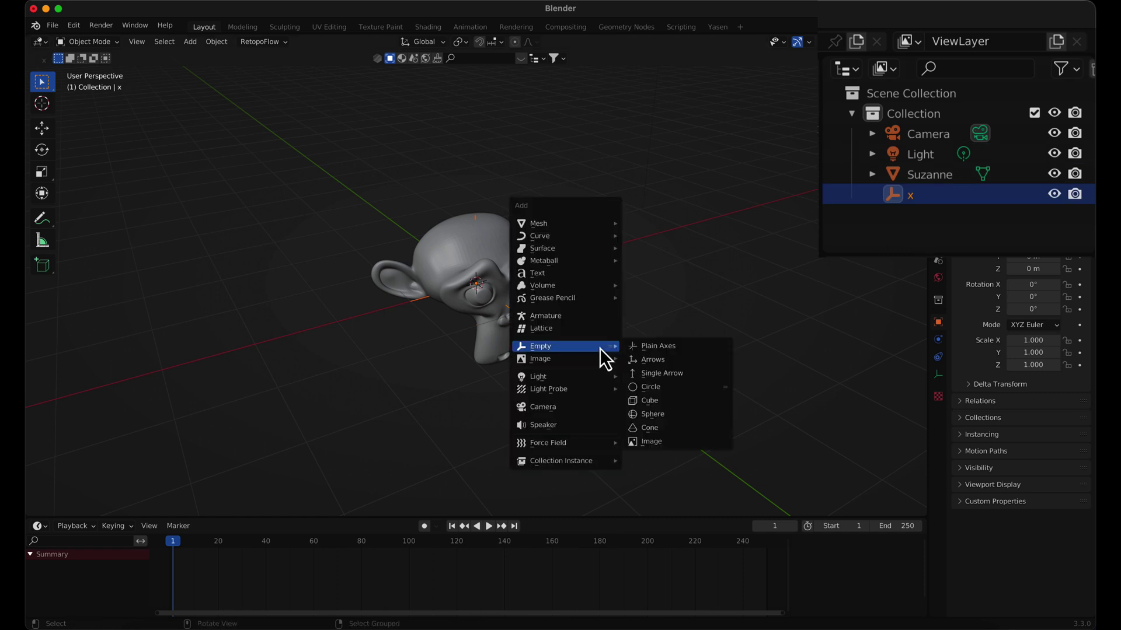
left_click(657, 348)
double_click(922, 154)
type("y")
key("Return")
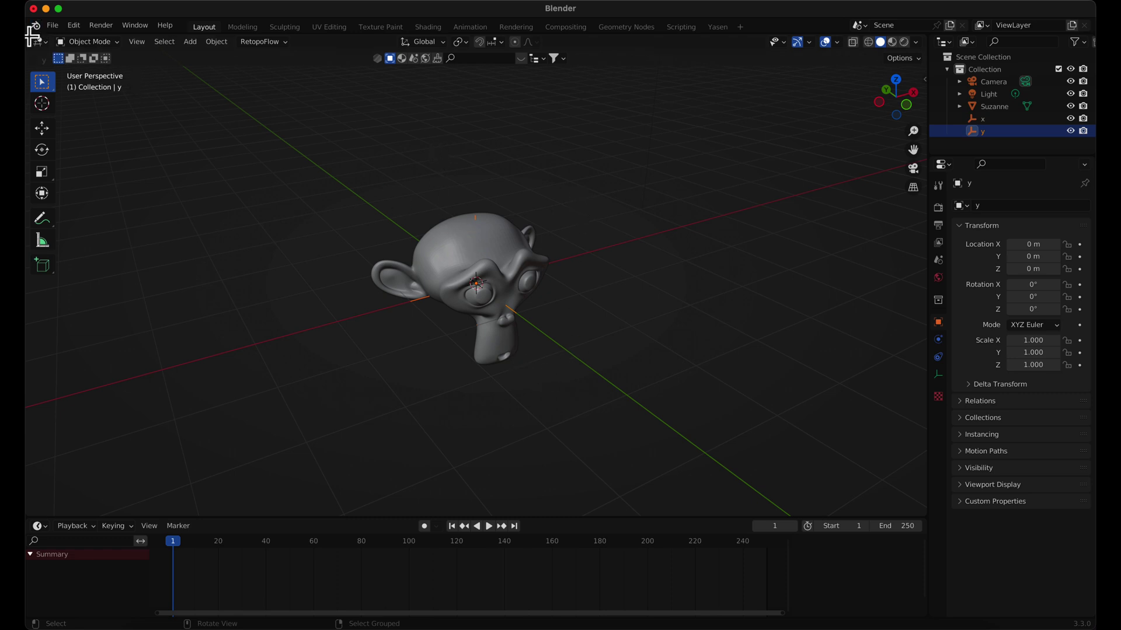
Step: Split the viewport and turn the left area into a Shader Editor with its side panel collapsed
left_click_drag(33, 36, 677, 87)
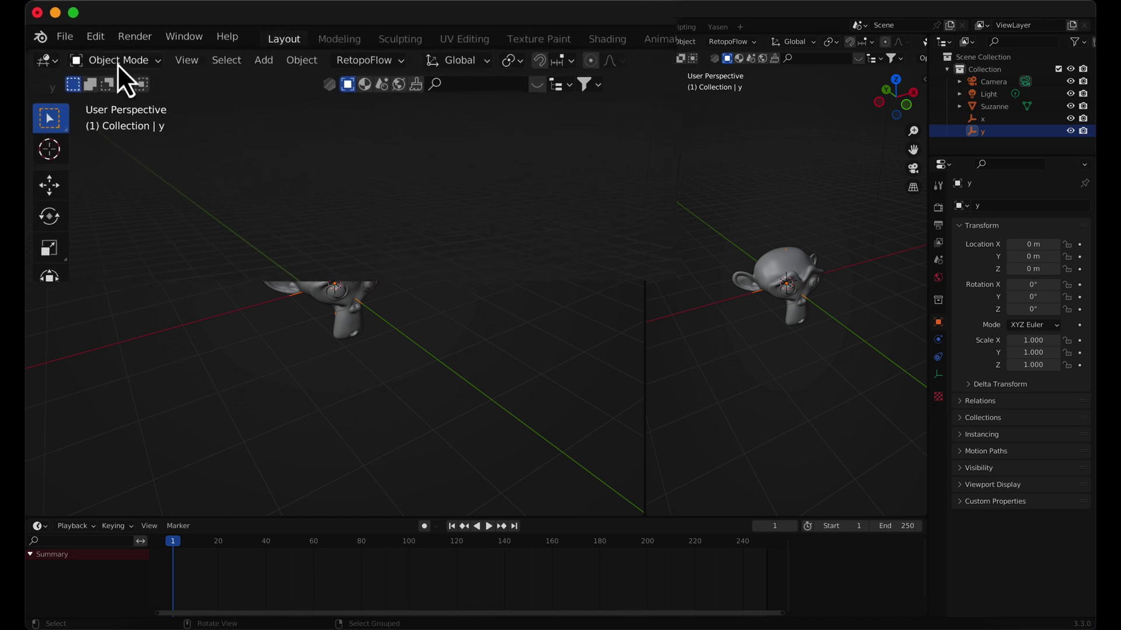
left_click(57, 64)
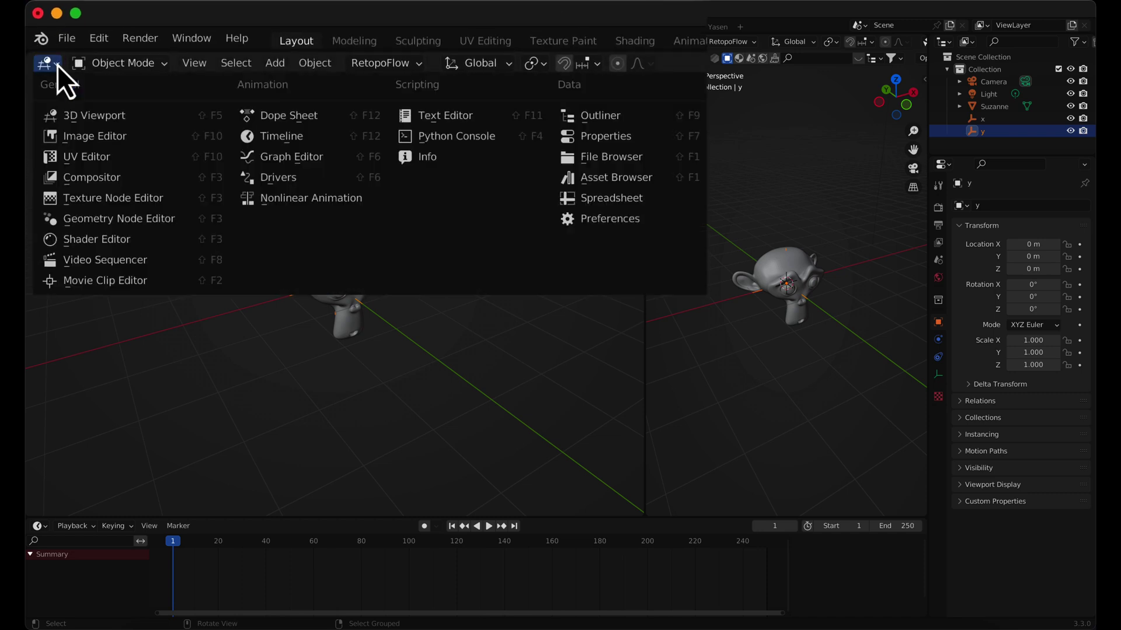
left_click(111, 238)
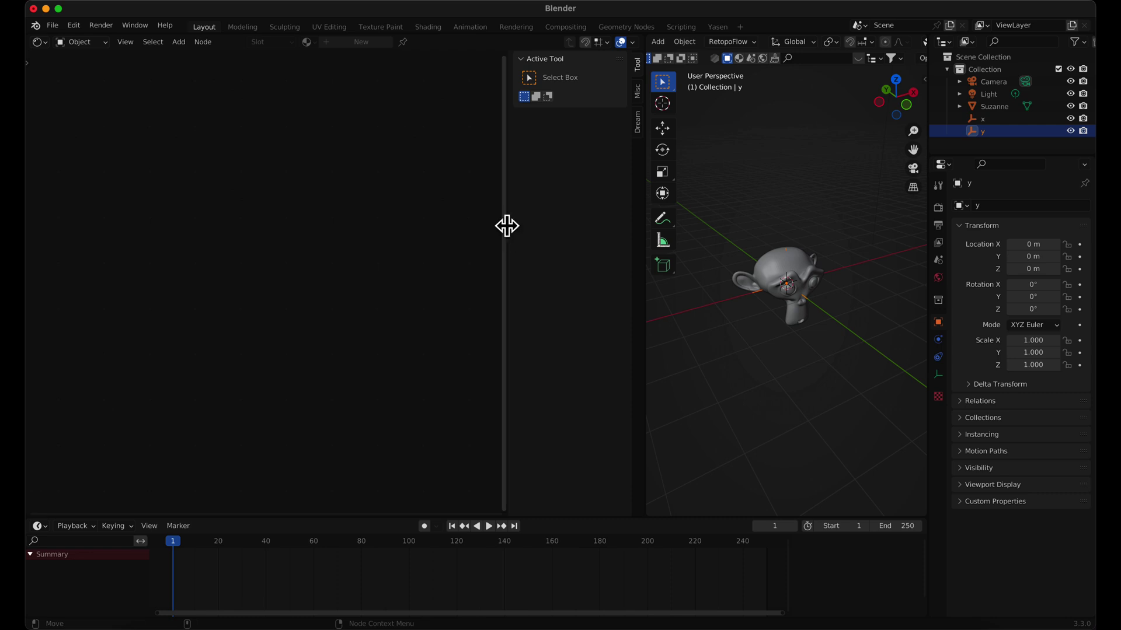
left_click_drag(506, 227, 639, 236)
Step: Give Suzanne a new material with a yellow Base Color
left_click(788, 268)
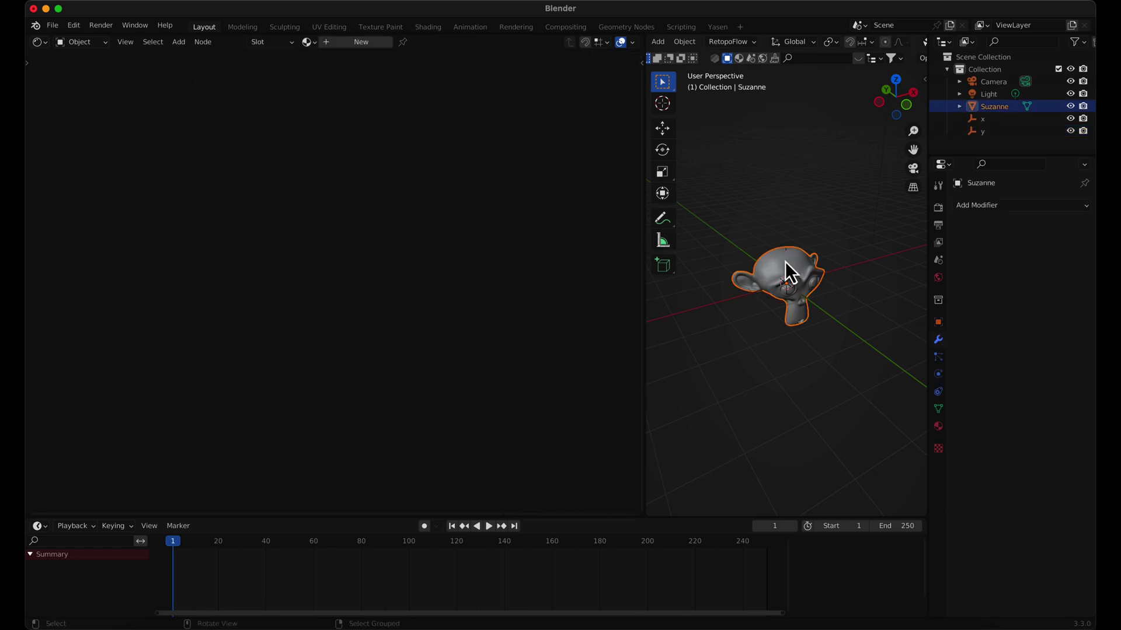
left_click(360, 43)
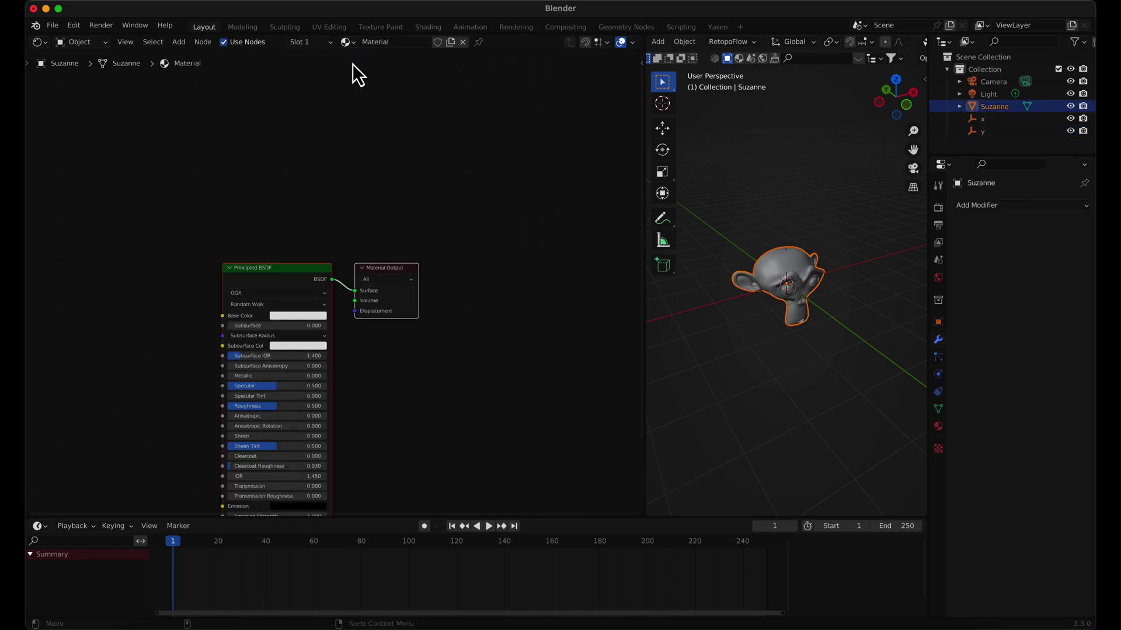
left_click(305, 317)
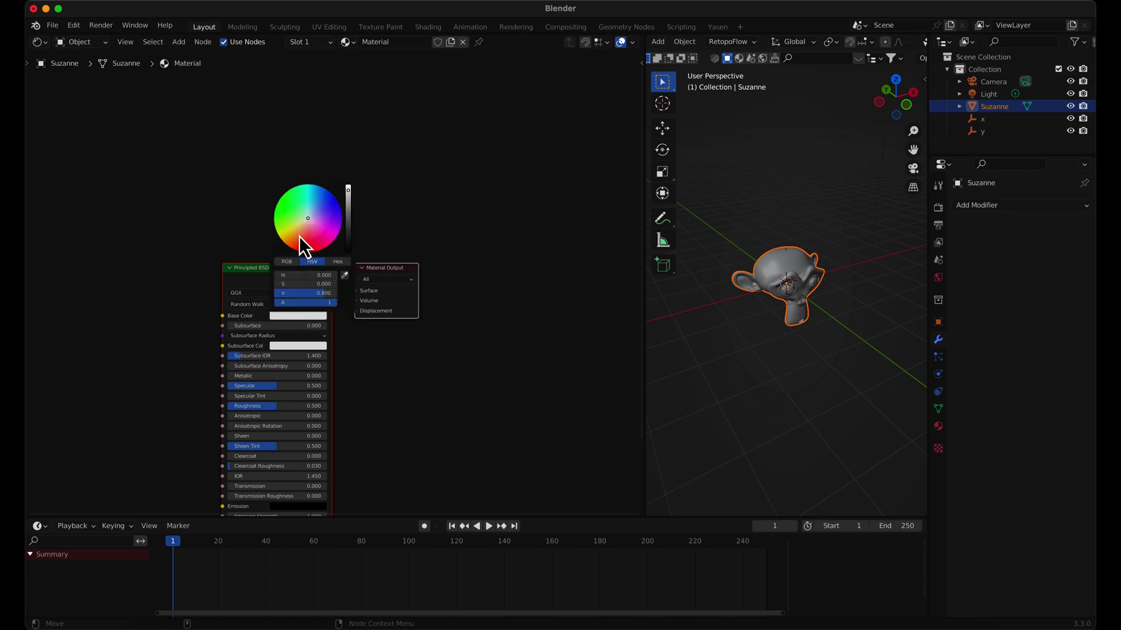
left_click_drag(299, 236, 297, 224)
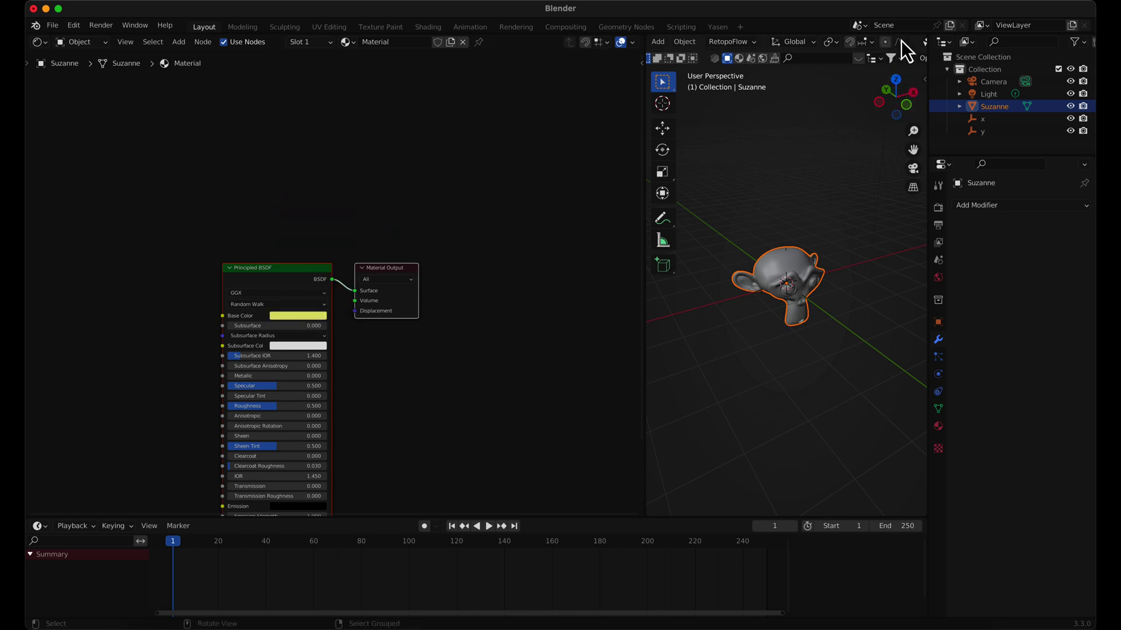
scroll(898, 46, "down", 2)
scroll(897, 44, "down", 5)
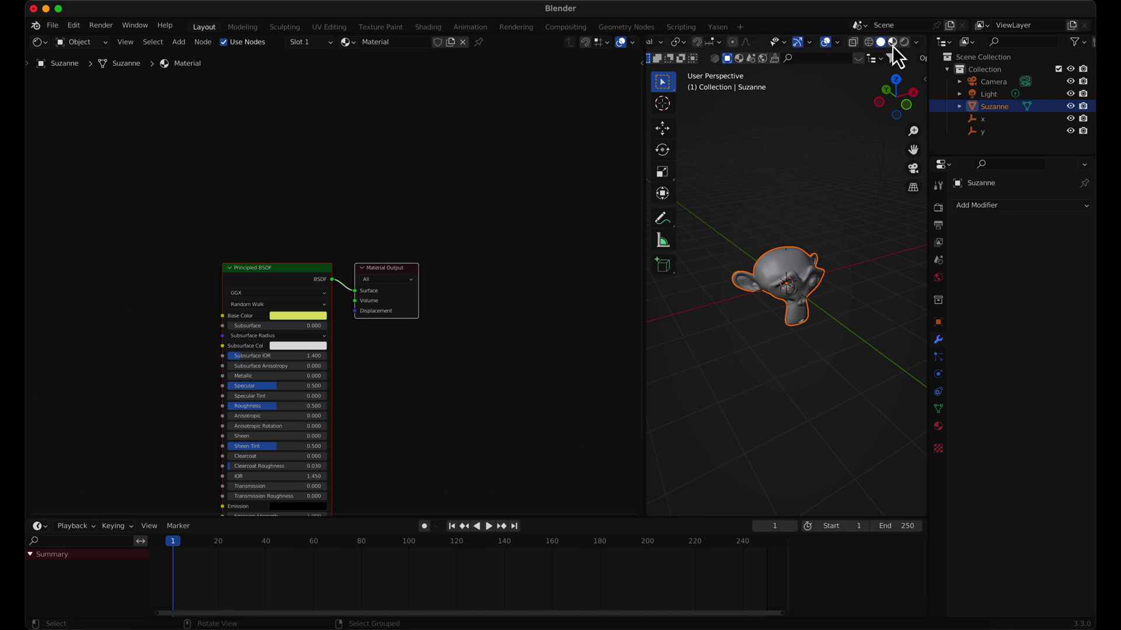
Step: Switch the viewport to Material Preview shading so Suzanne appears yellow
left_click(893, 43)
scroll(797, 290, "up", 5)
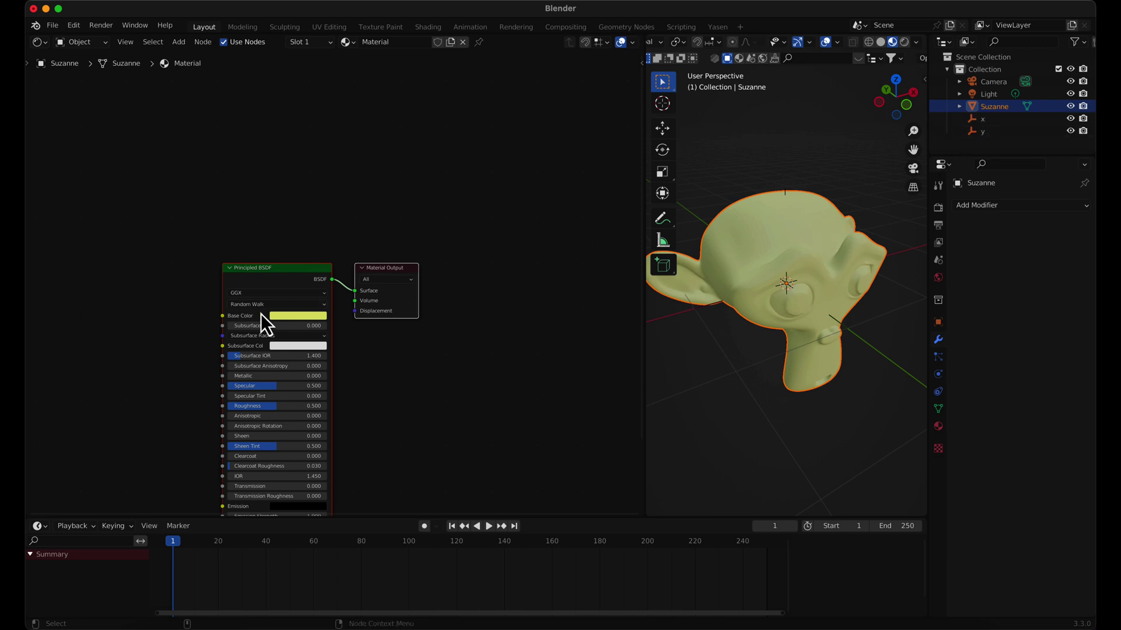
middle_click_drag(251, 298, 365, 252, "shift")
Step: Add a Transparent BSDF node above the Principled BSDF and move Material Output to the right
key("super+a")
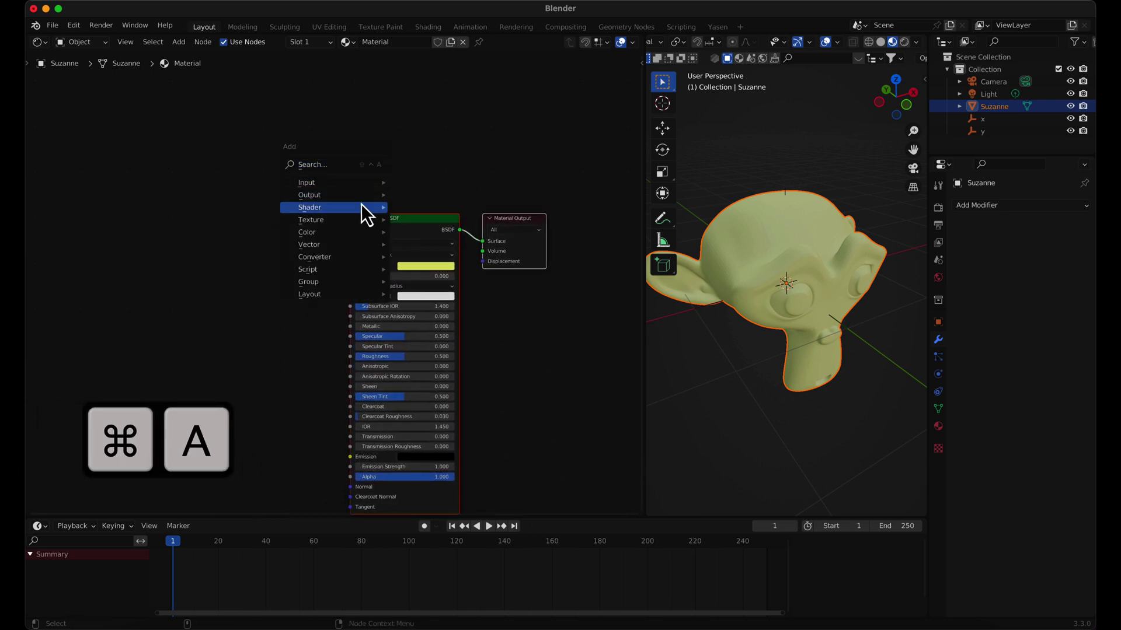
mouse_move(366, 219)
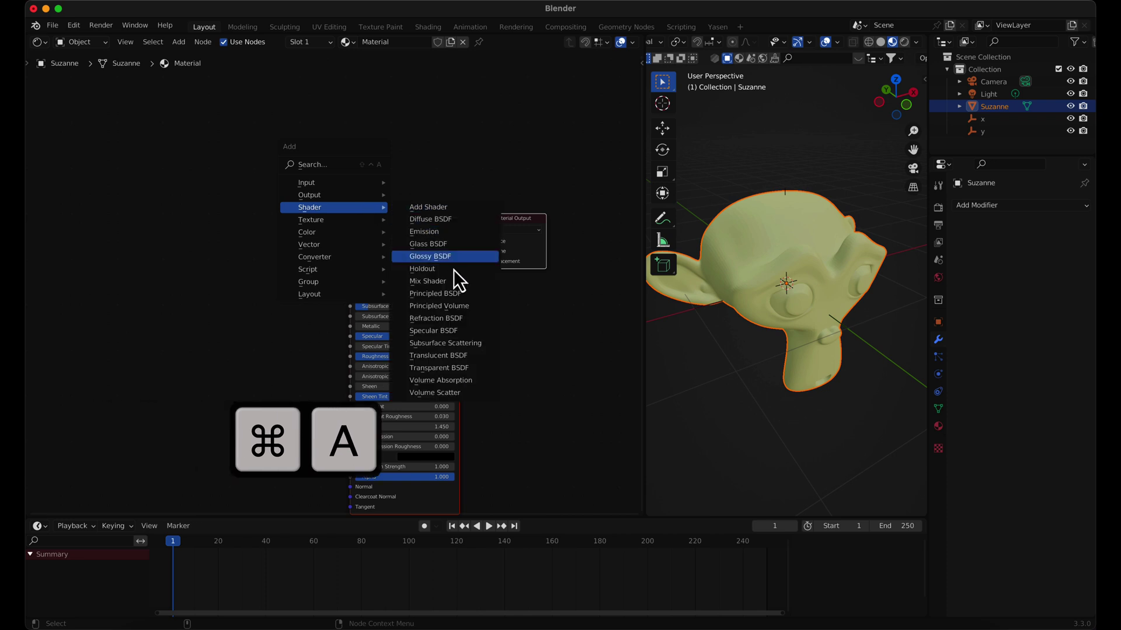
left_click(473, 370)
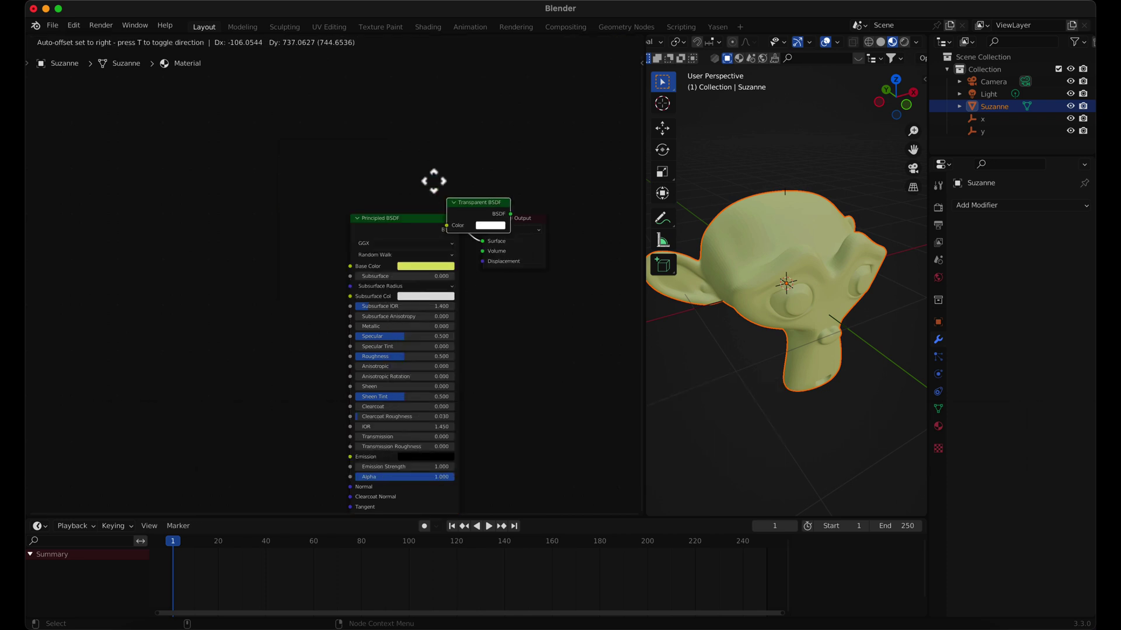
left_click(351, 146)
middle_click_drag(452, 342, 377, 311)
left_click_drag(375, 248, 541, 203)
Step: Wire Transparent and Principled BSDFs through a Mix Shader into Surface, with Fac set to 0
key("shift+a")
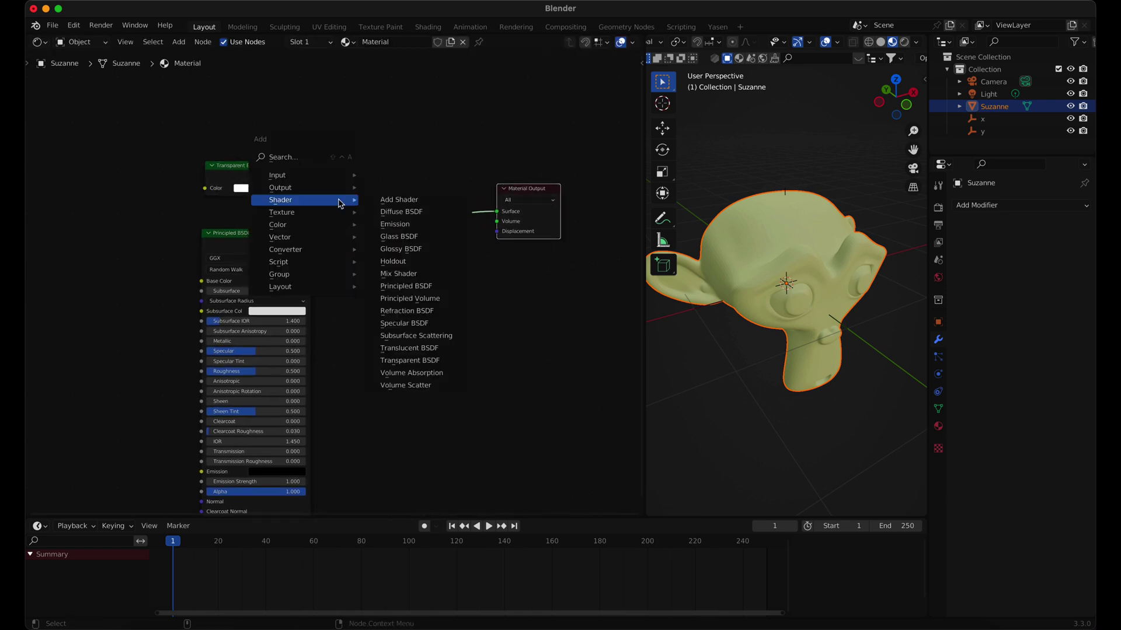
left_click(412, 274)
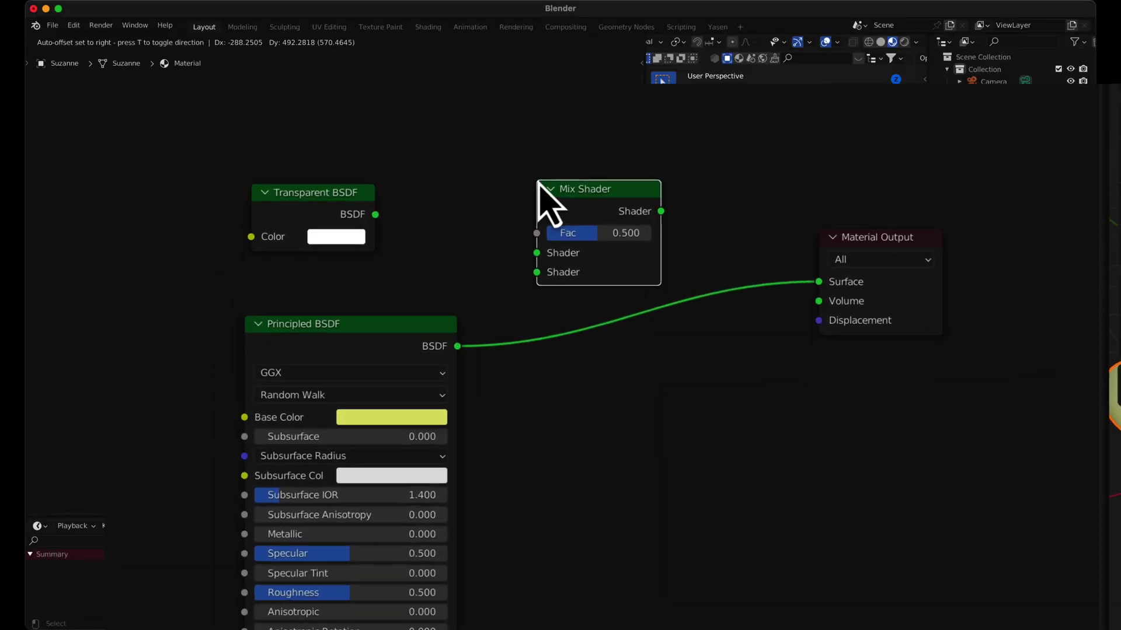
left_click(538, 185)
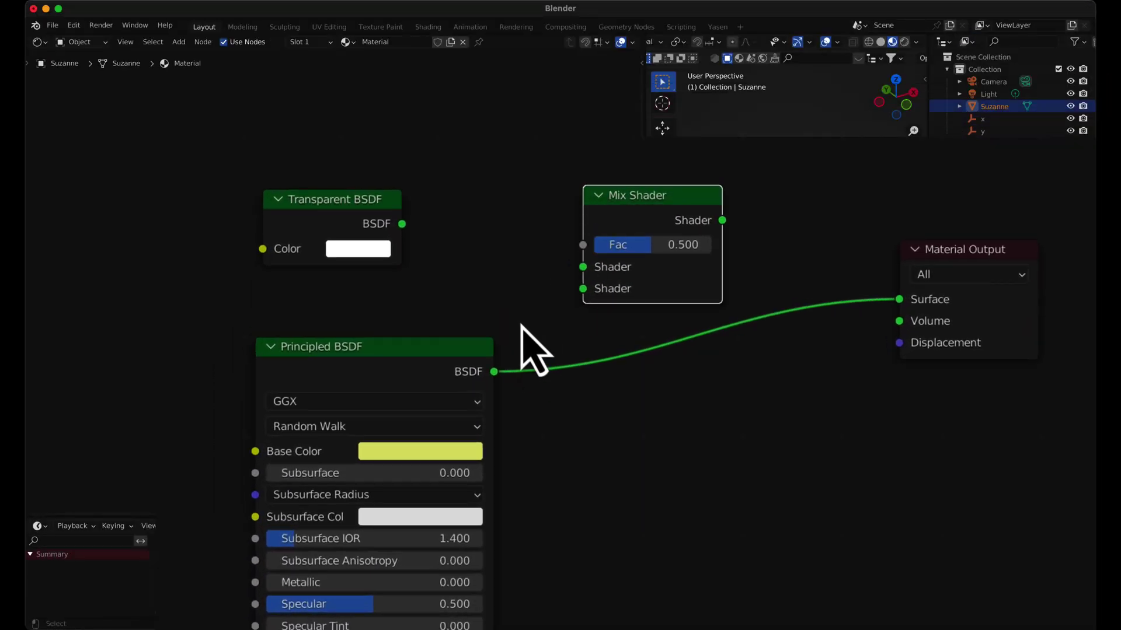
left_click_drag(402, 224, 582, 267)
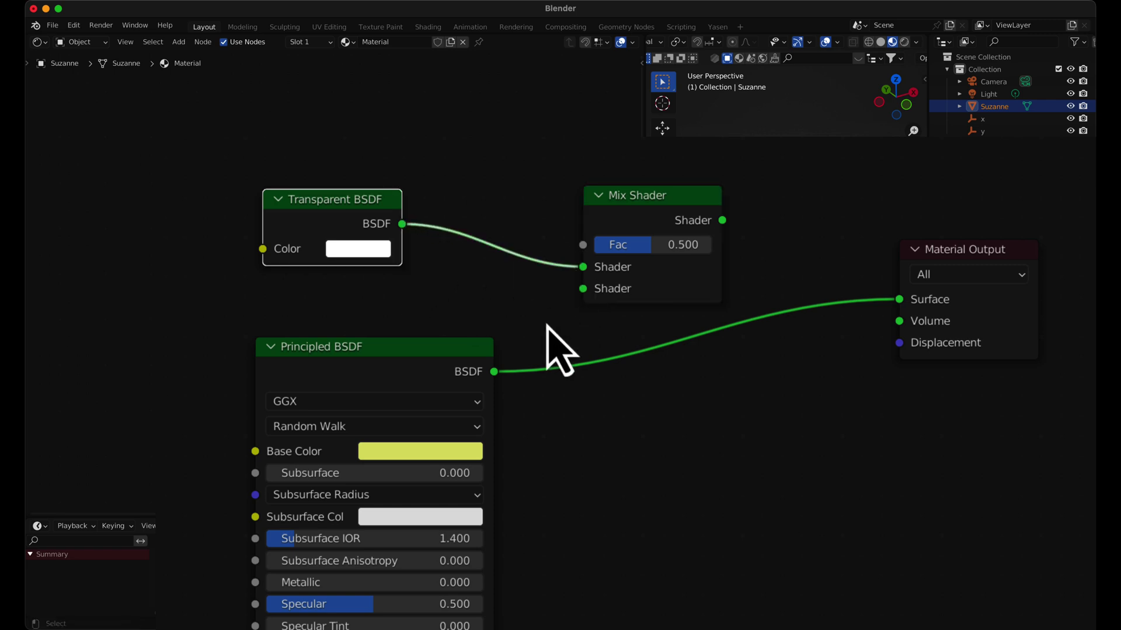
left_click_drag(494, 371, 583, 288)
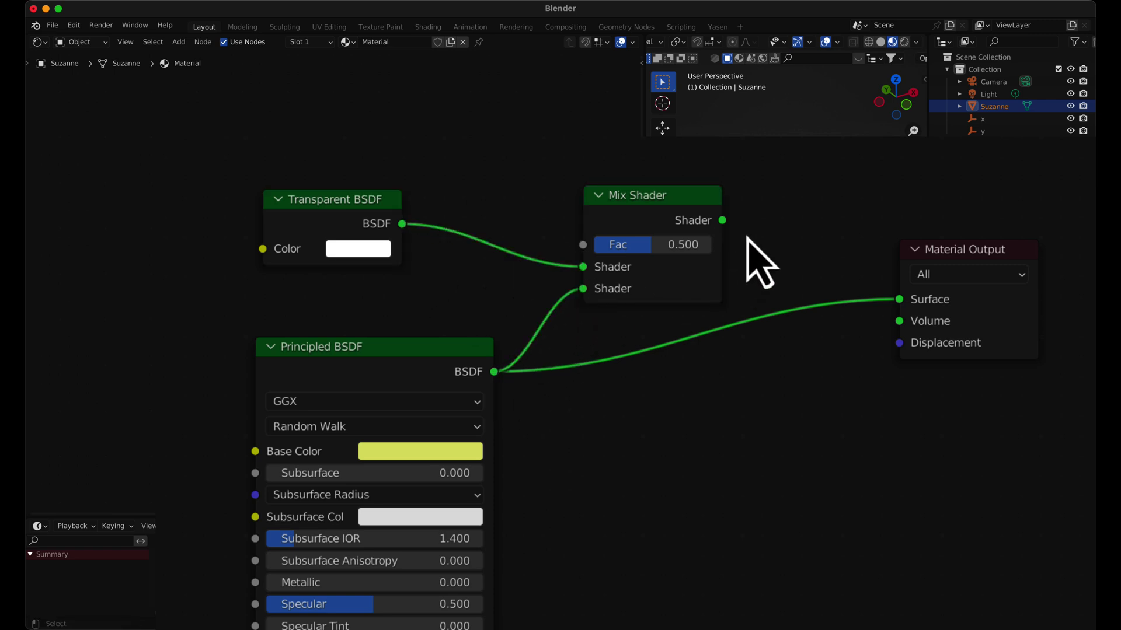
left_click_drag(723, 220, 905, 305)
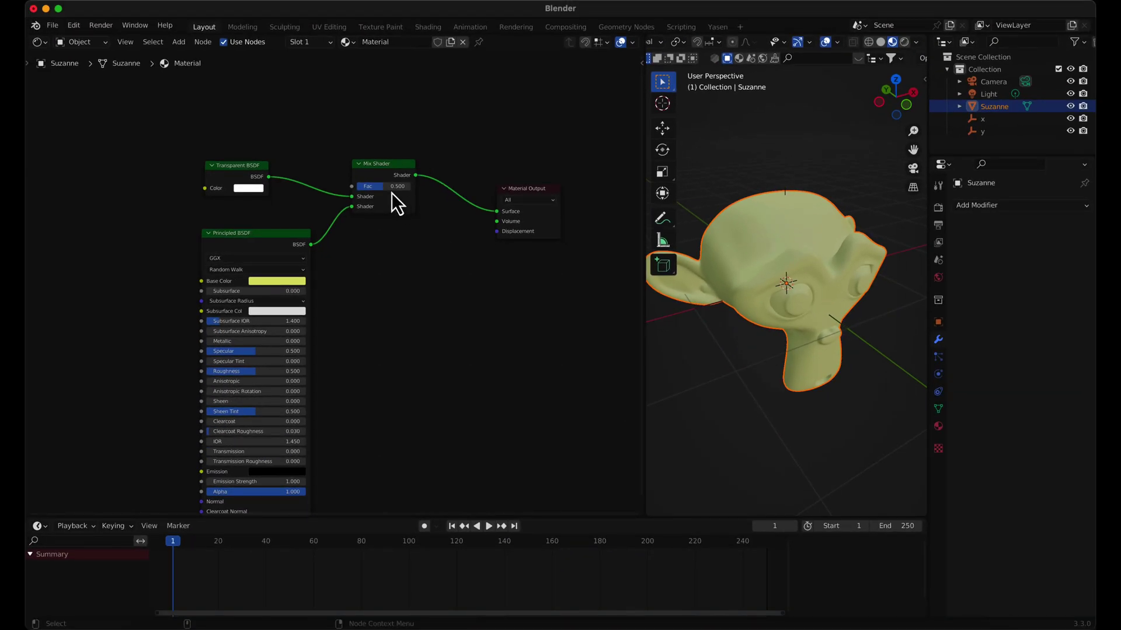
left_click_drag(379, 186, 362, 187)
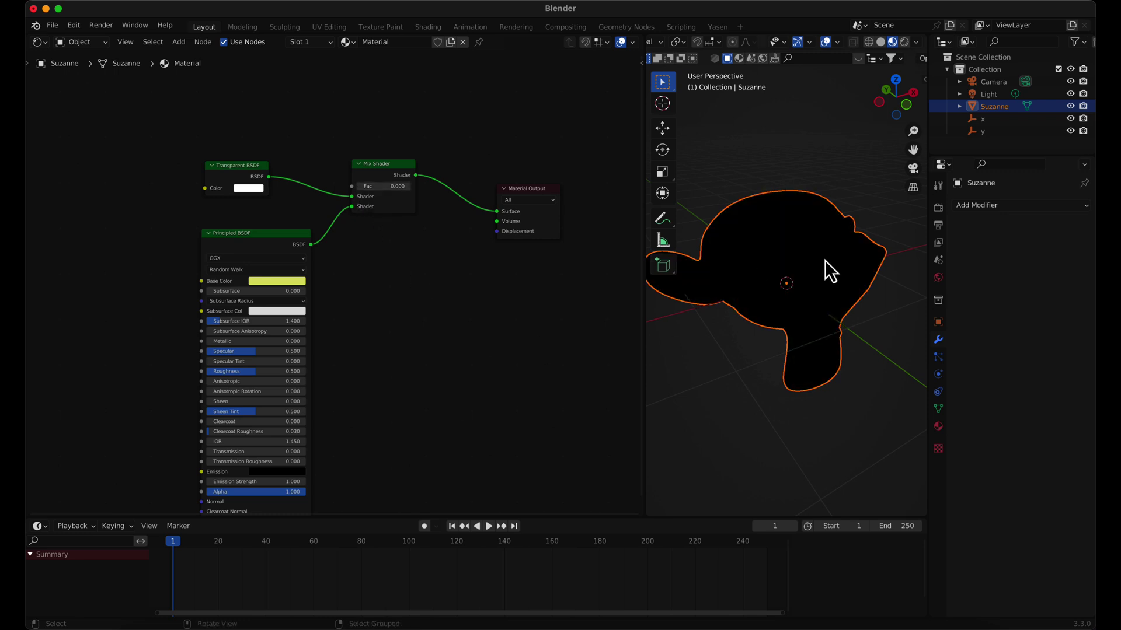
Step: Set the material Blend Mode to Alpha Hashed and the Mix Shader Fac to 0.463
left_click(938, 426)
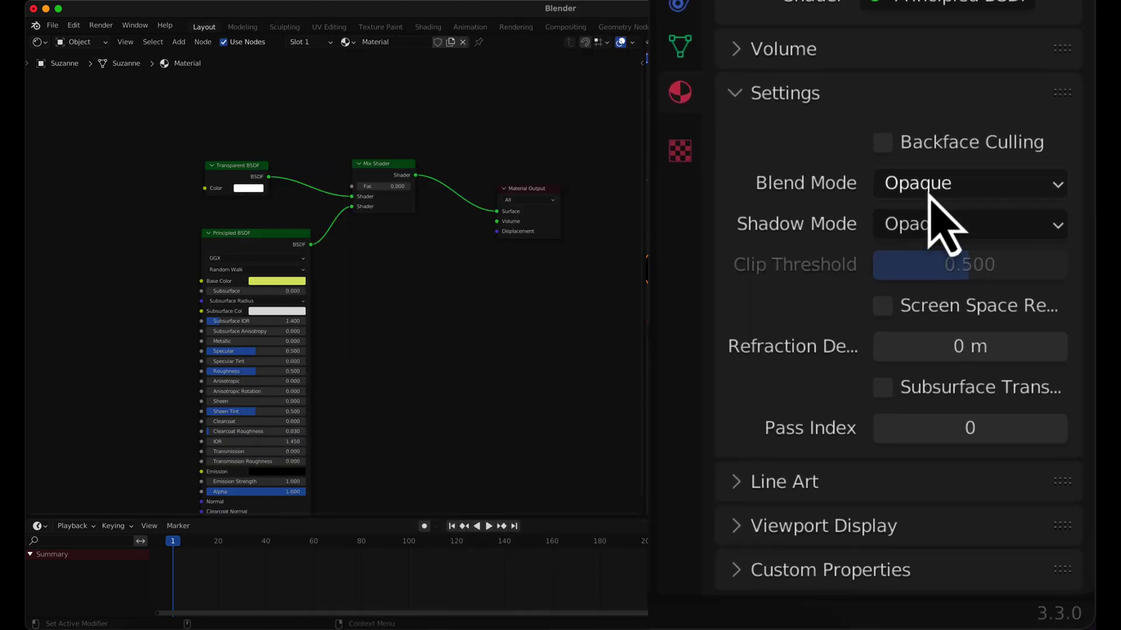
left_click(928, 196)
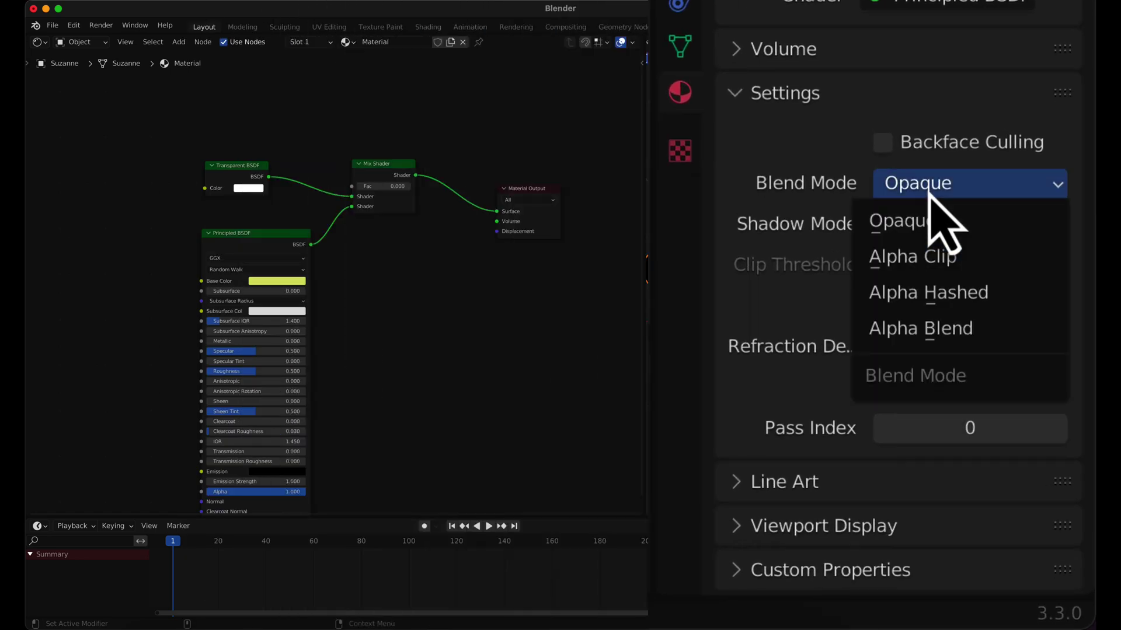
left_click(956, 291)
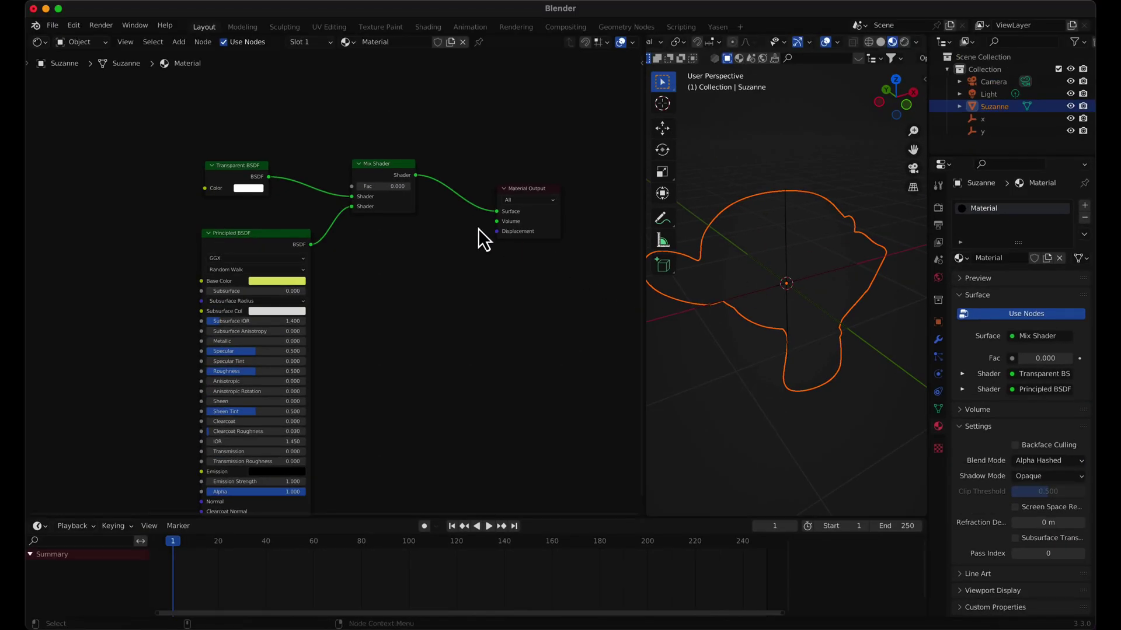
left_click_drag(381, 186, 414, 186)
left_click(938, 207)
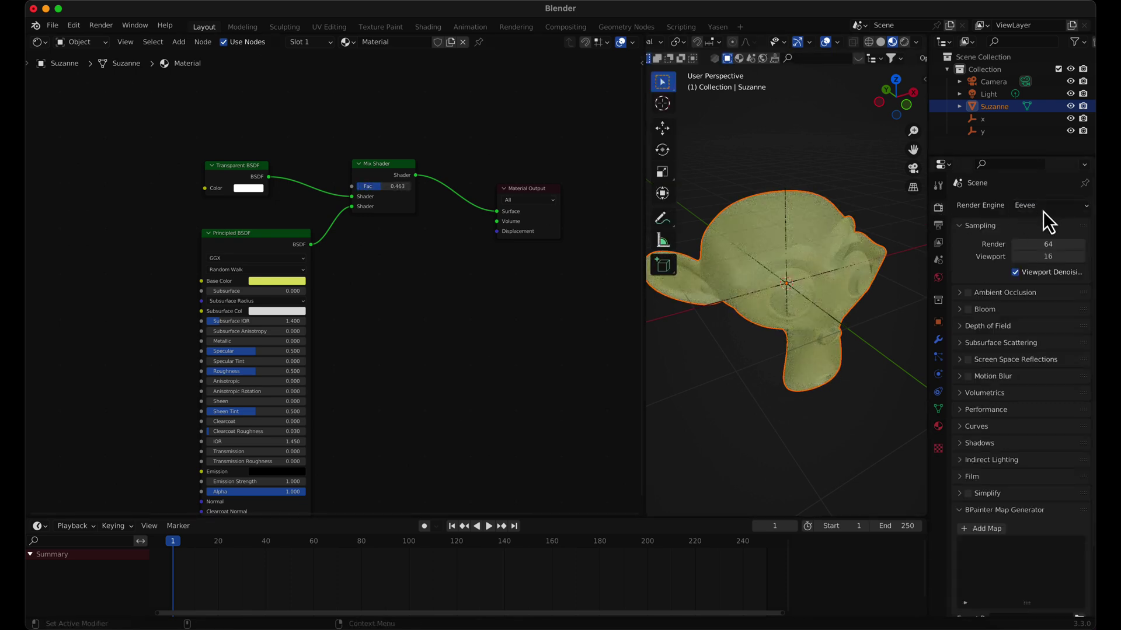
middle_click_drag(333, 251, 523, 359)
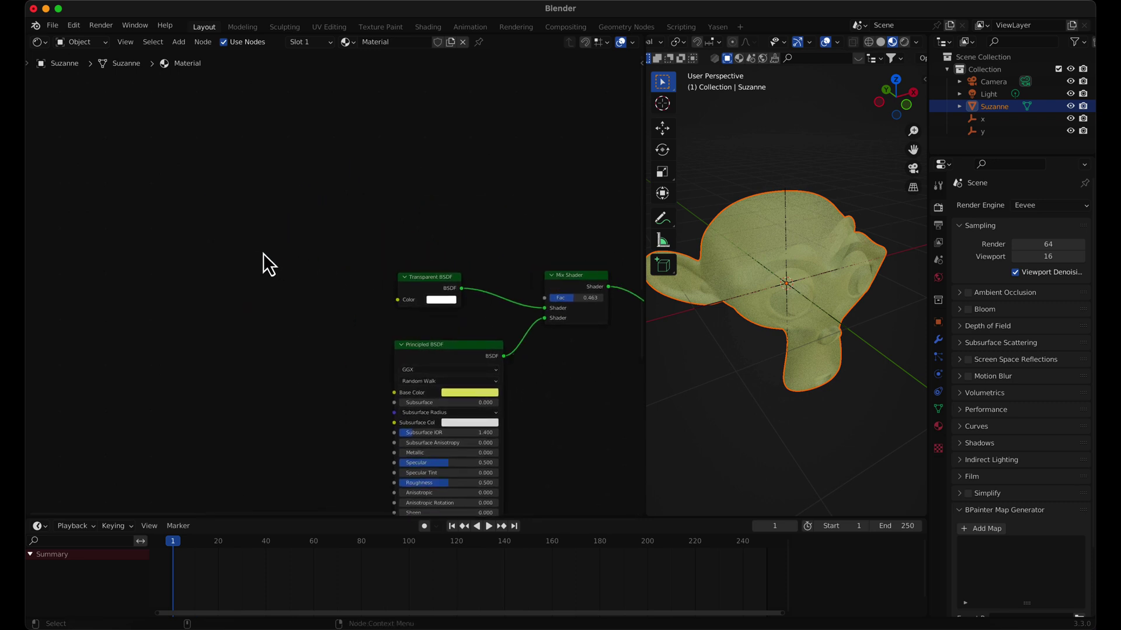
Step: Add a Texture Coordinate node at top-left and connect its Object output to the Mix Shader Fac
key("shift+a")
mouse_move(207, 217)
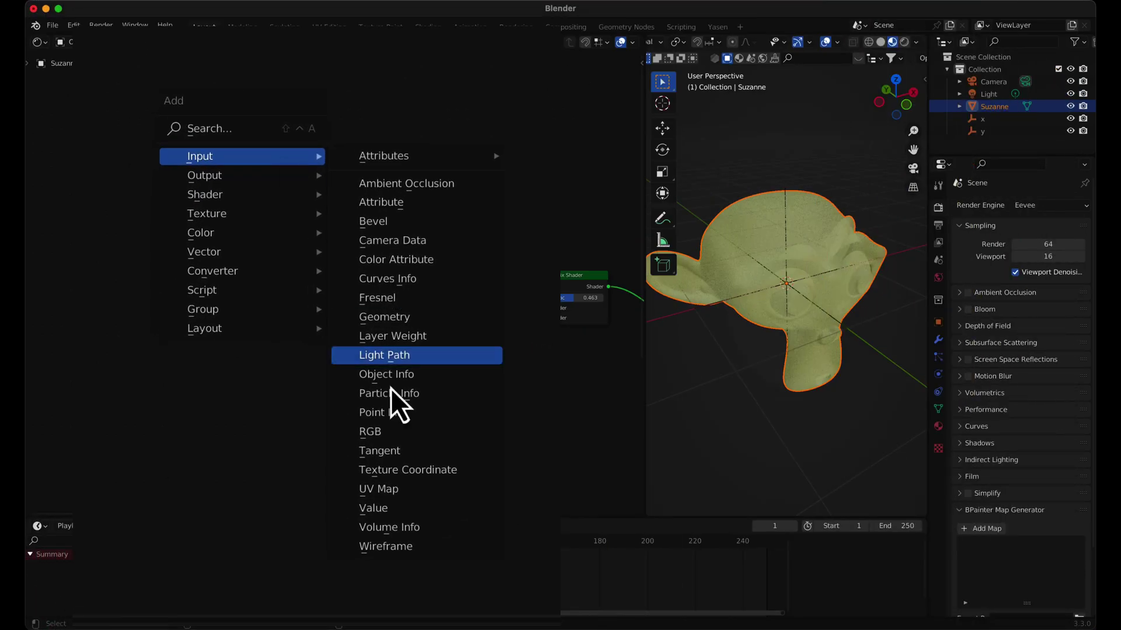
left_click(418, 473)
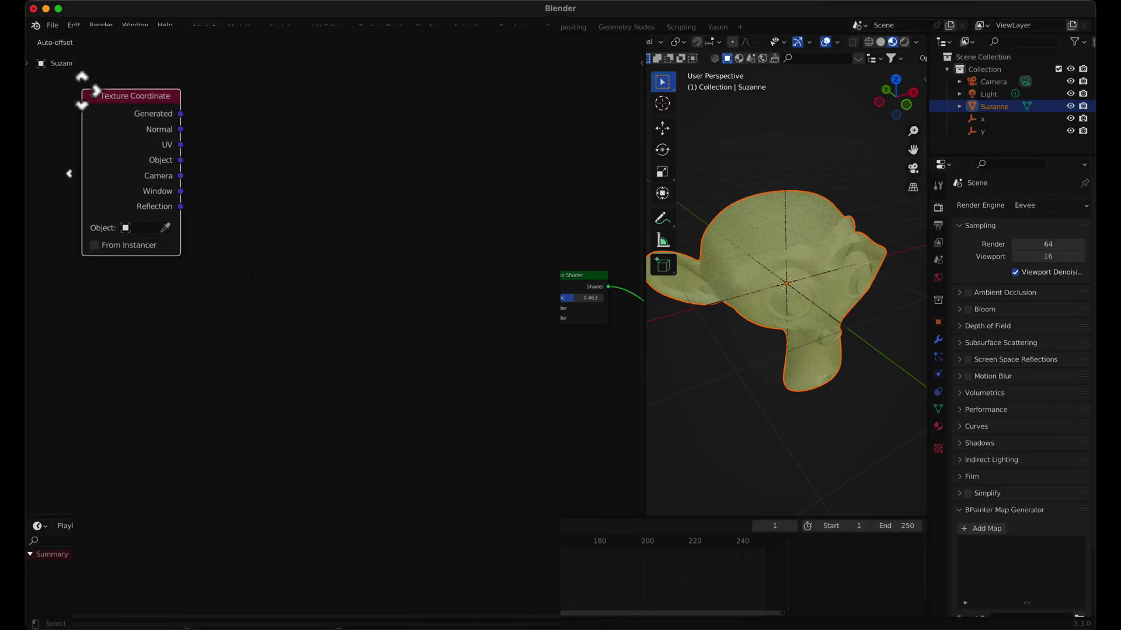
left_click(86, 90)
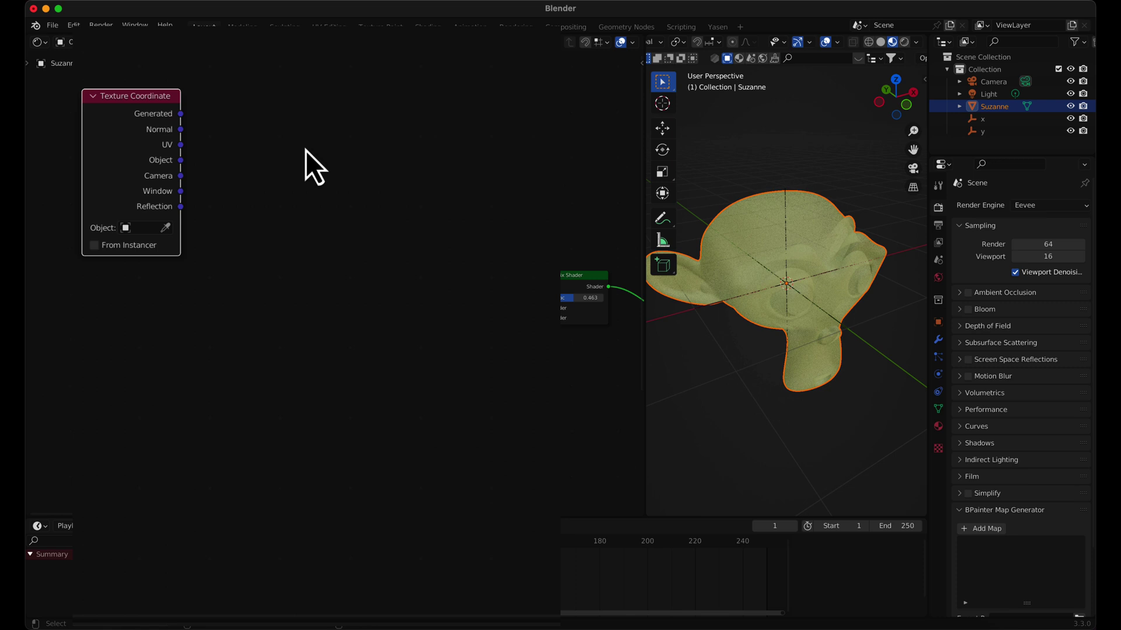
left_click_drag(150, 97, 164, 98)
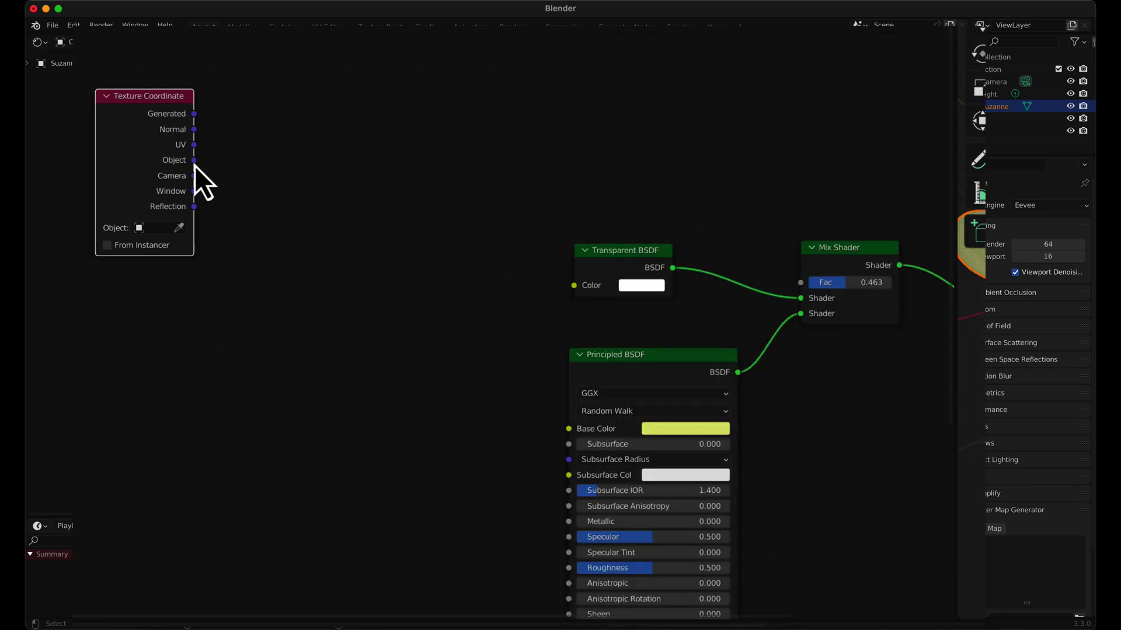
left_click_drag(193, 160, 545, 297)
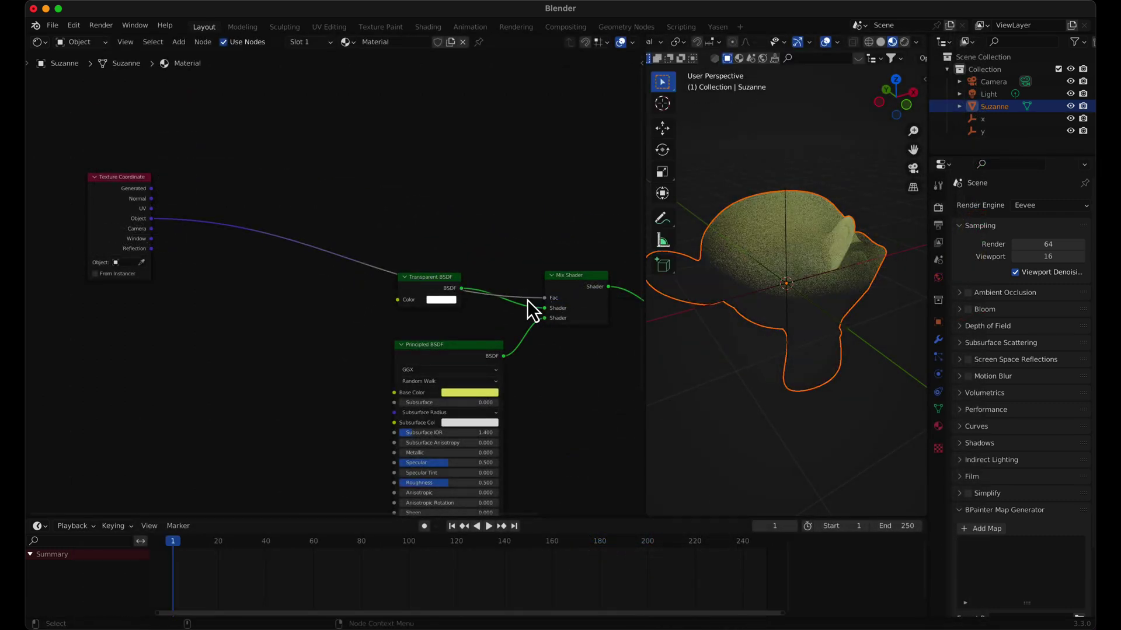
mouse_move(832, 367)
middle_mouse_down()
mouse_move(751, 339)
mouse_move(789, 323)
mouse_move(825, 370)
middle_mouse_up()
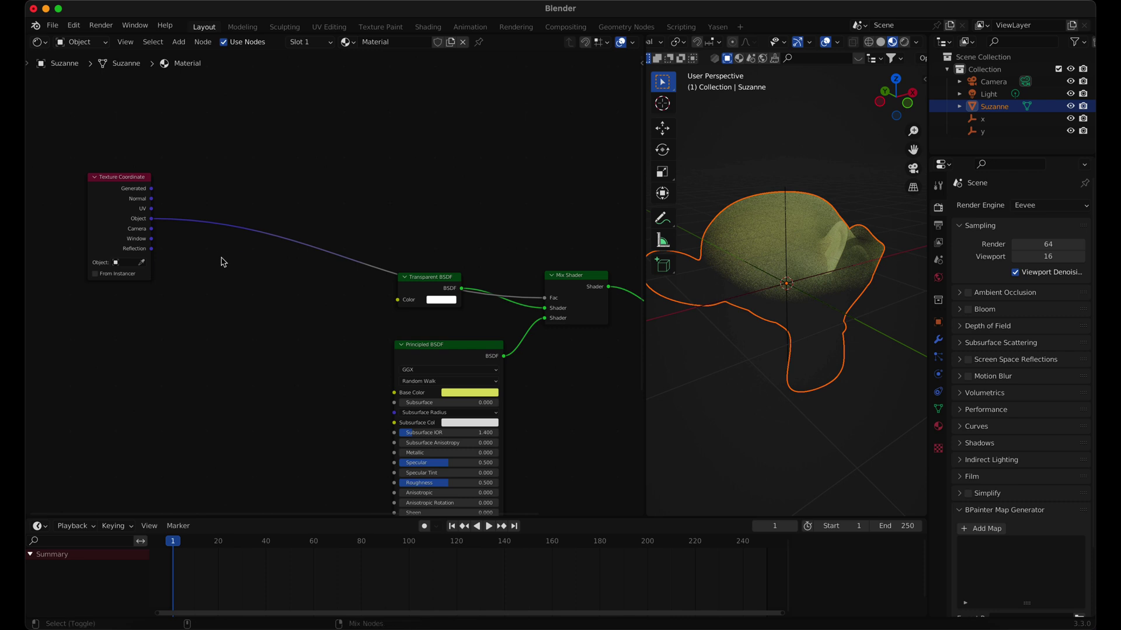
Step: Insert a Separate XYZ node on the Object-to-Fac link and set the Texture Coordinate object to empty x
key("shift+a")
type("se")
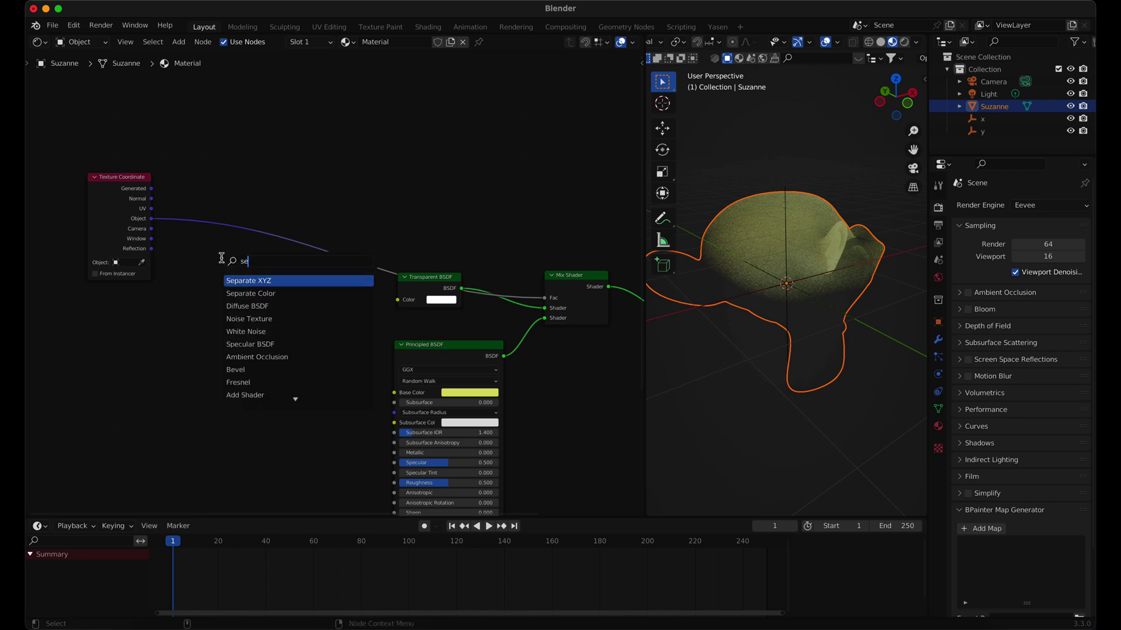
left_click(273, 280)
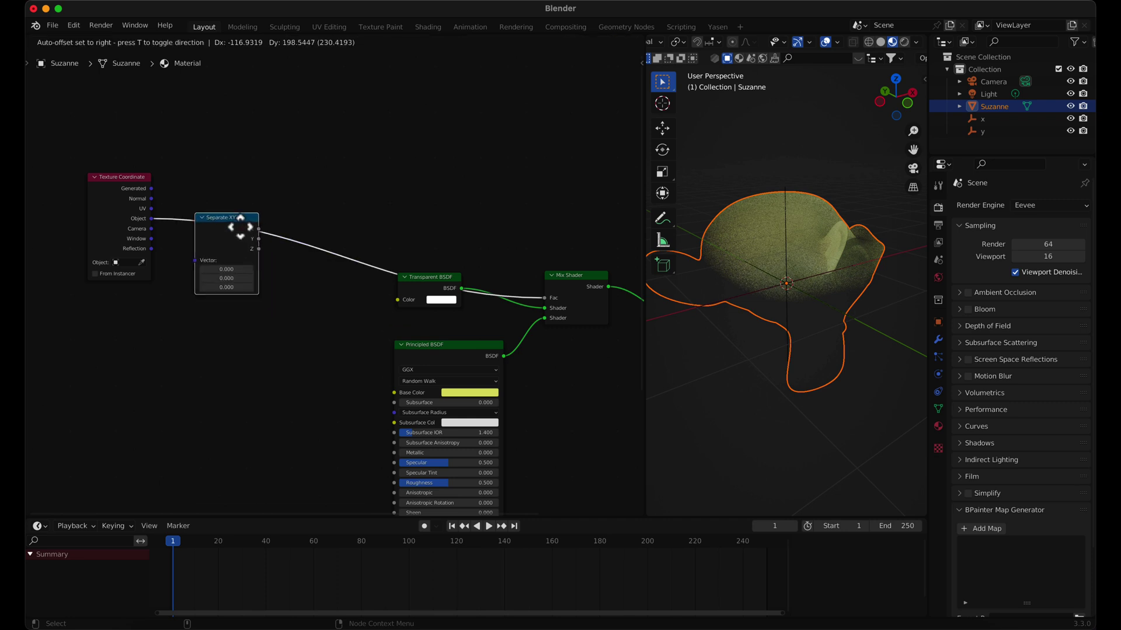
left_click(234, 220)
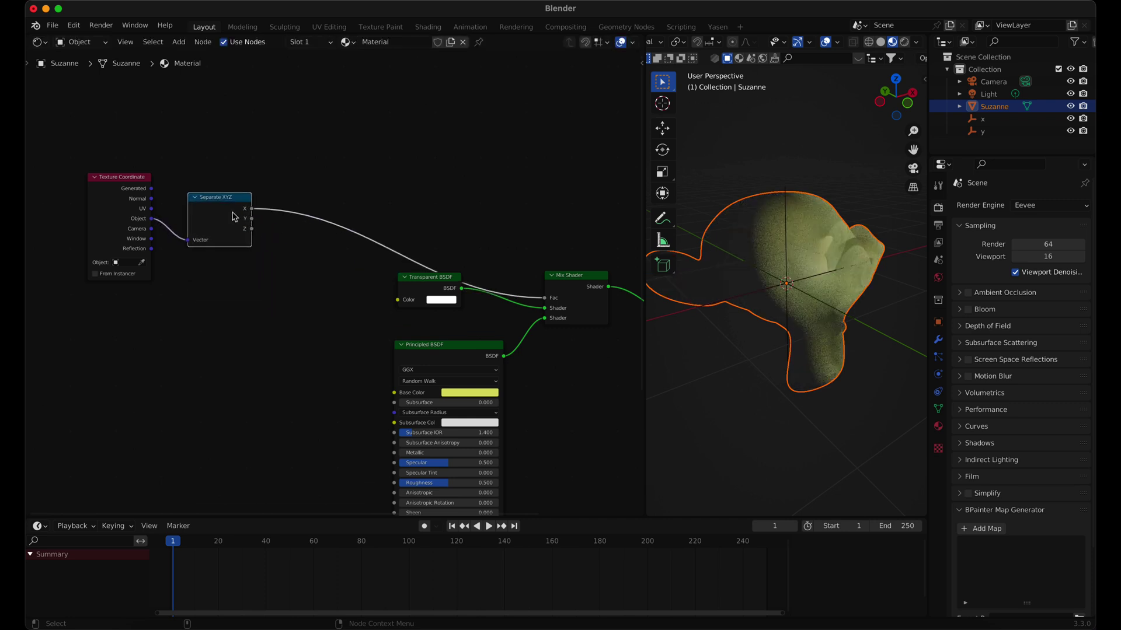
left_click(125, 262)
middle_click_drag(874, 331, 806, 350)
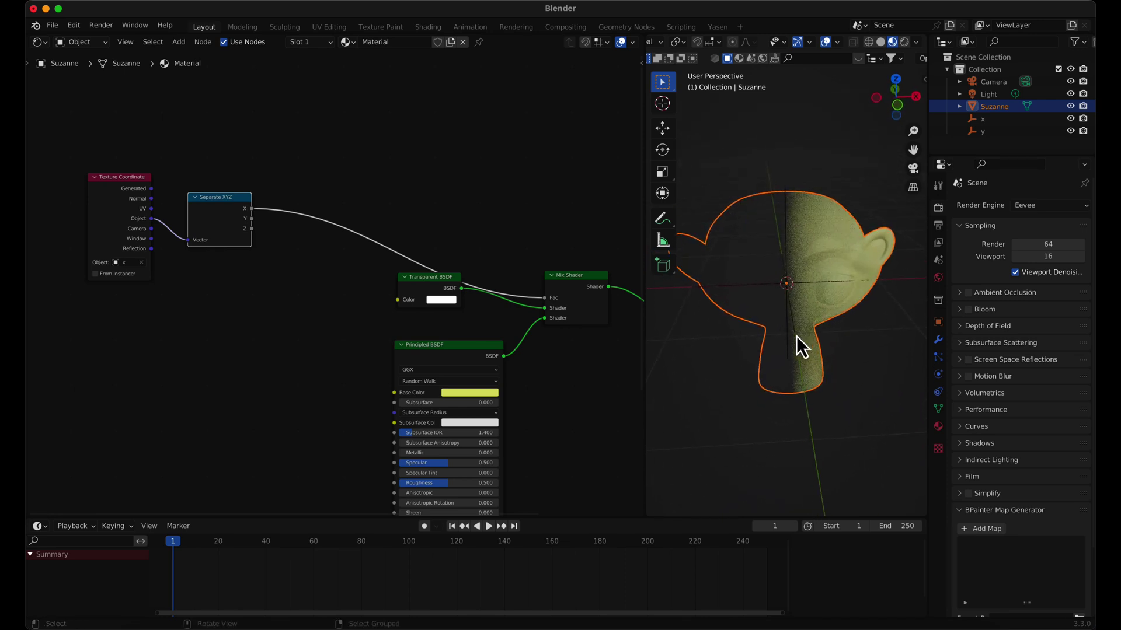
left_click(320, 264)
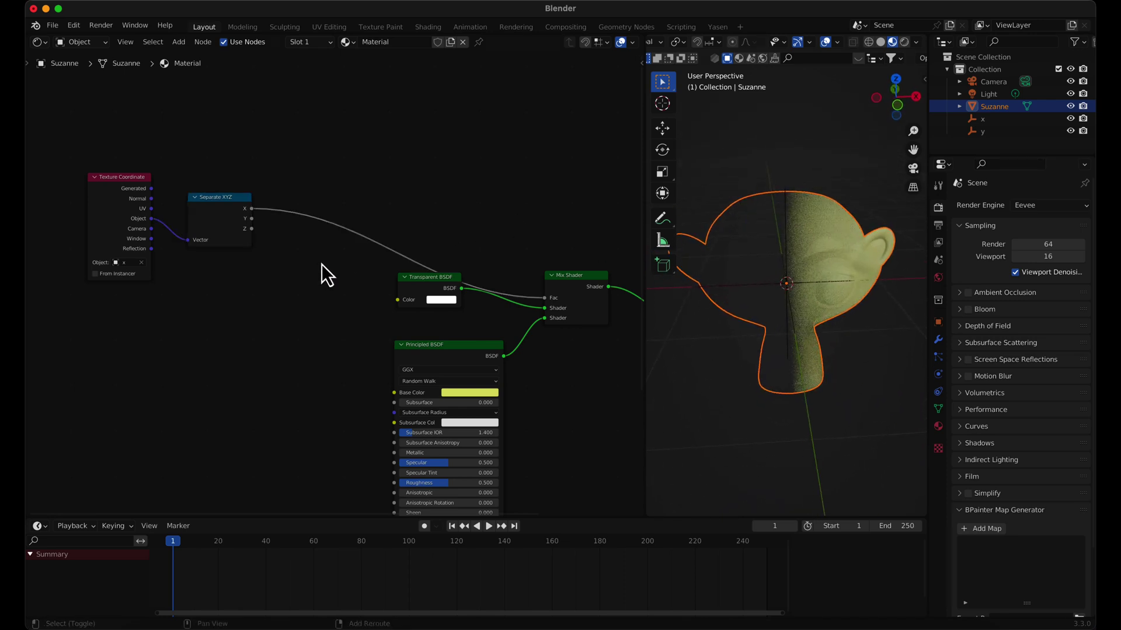
Step: Insert a Math node set to Greater Than, threshold 0, on the X-to-Fac link
key("shift+a")
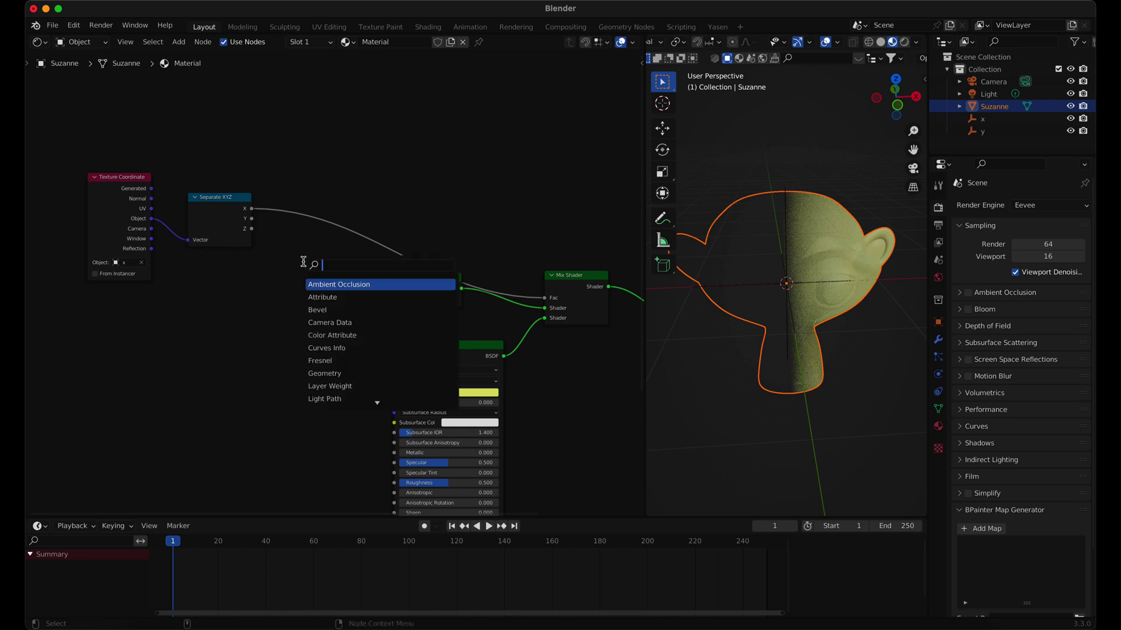
type("math")
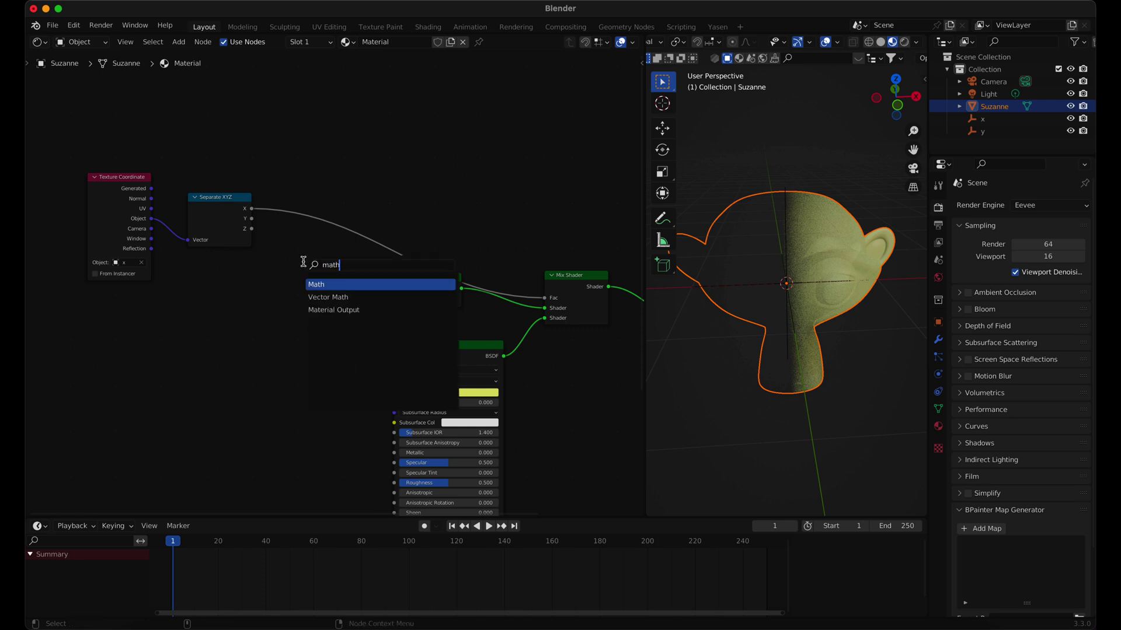
left_click(321, 284)
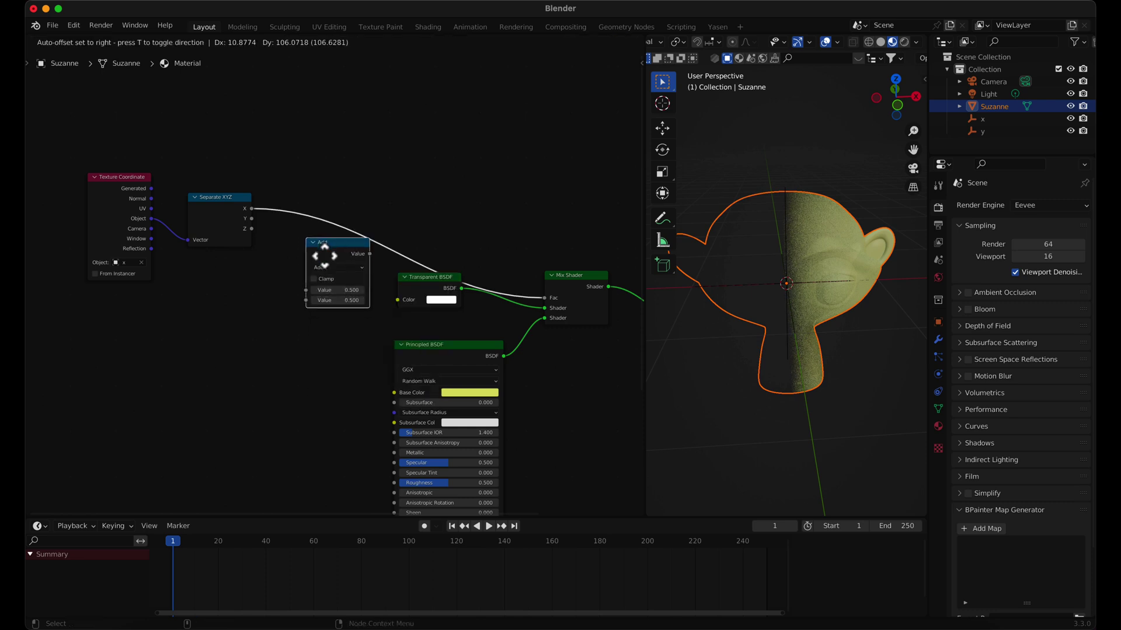
left_click(325, 237)
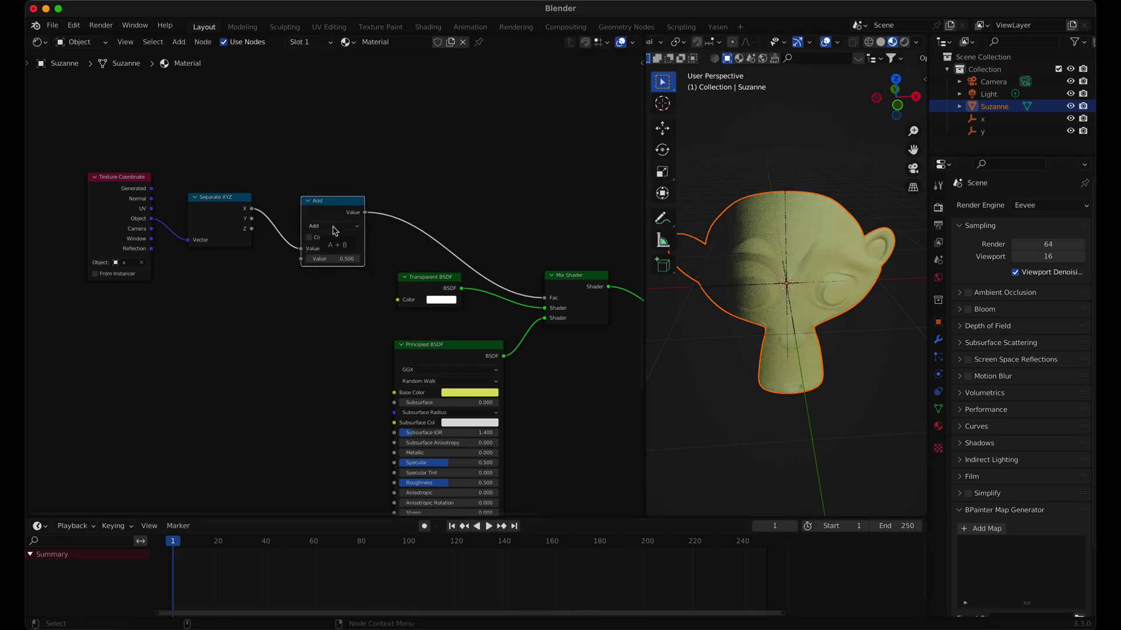
left_click(331, 226)
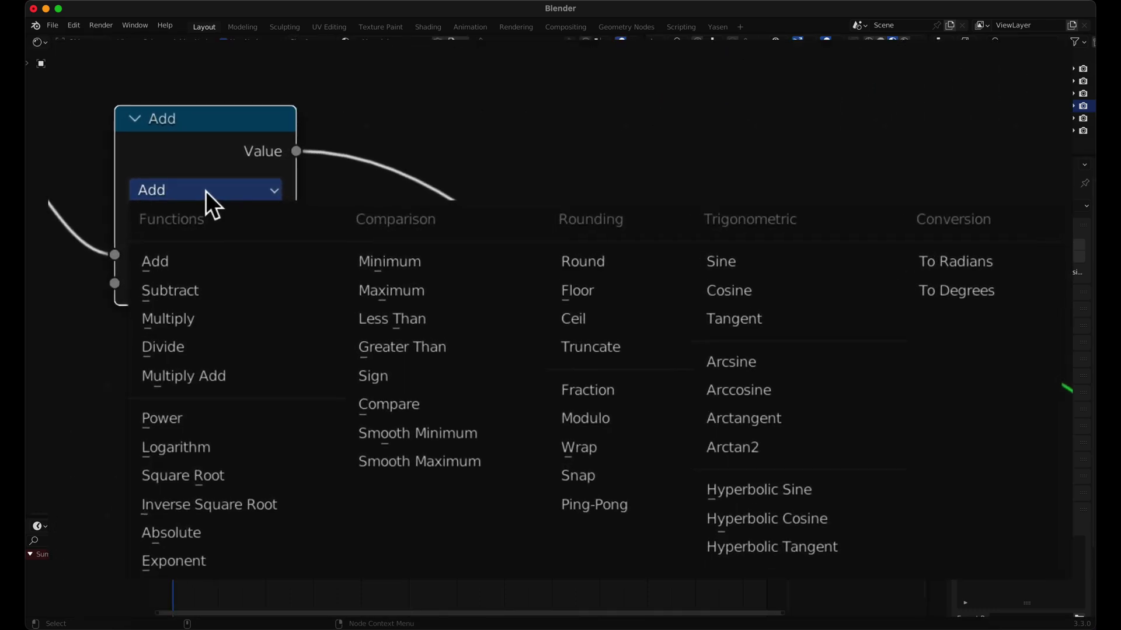
left_click(433, 350)
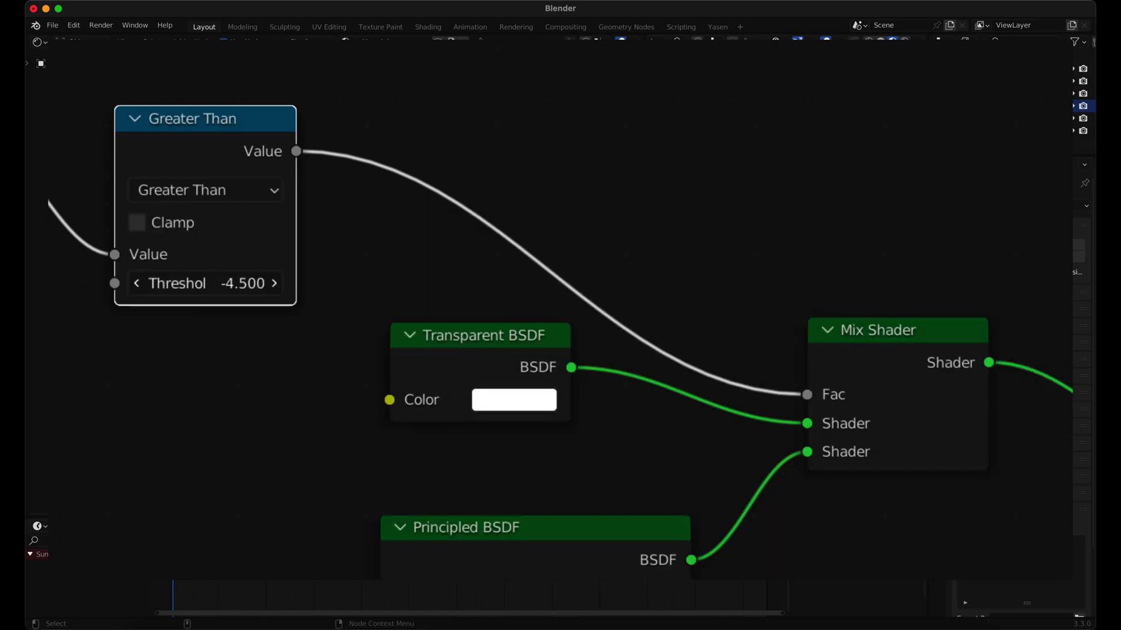
left_click(245, 284)
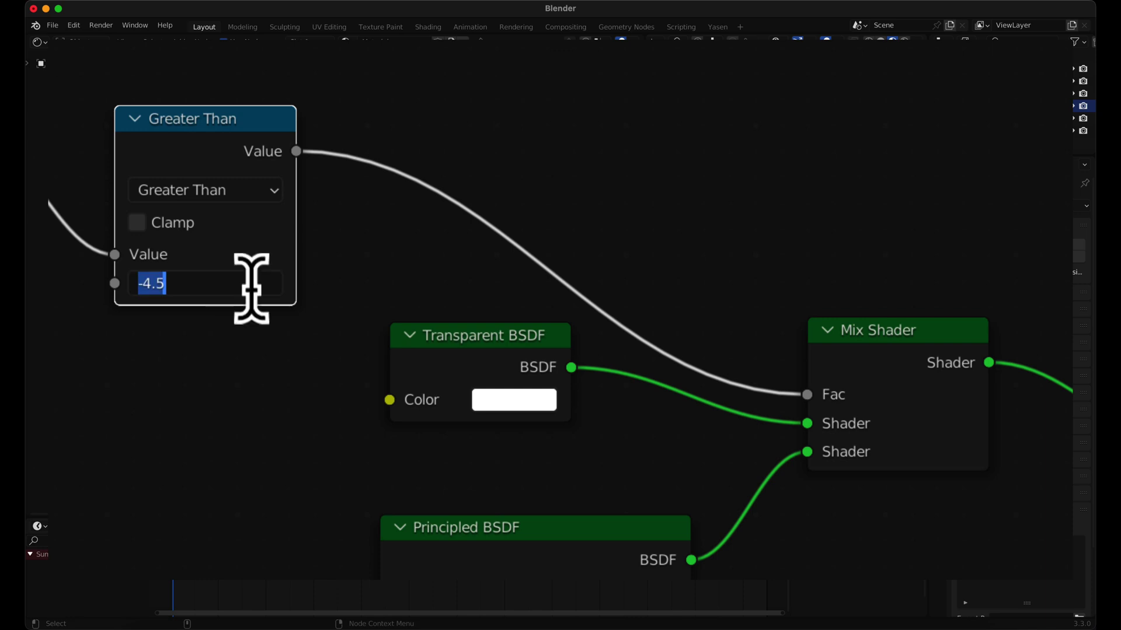
type("0")
key("Return")
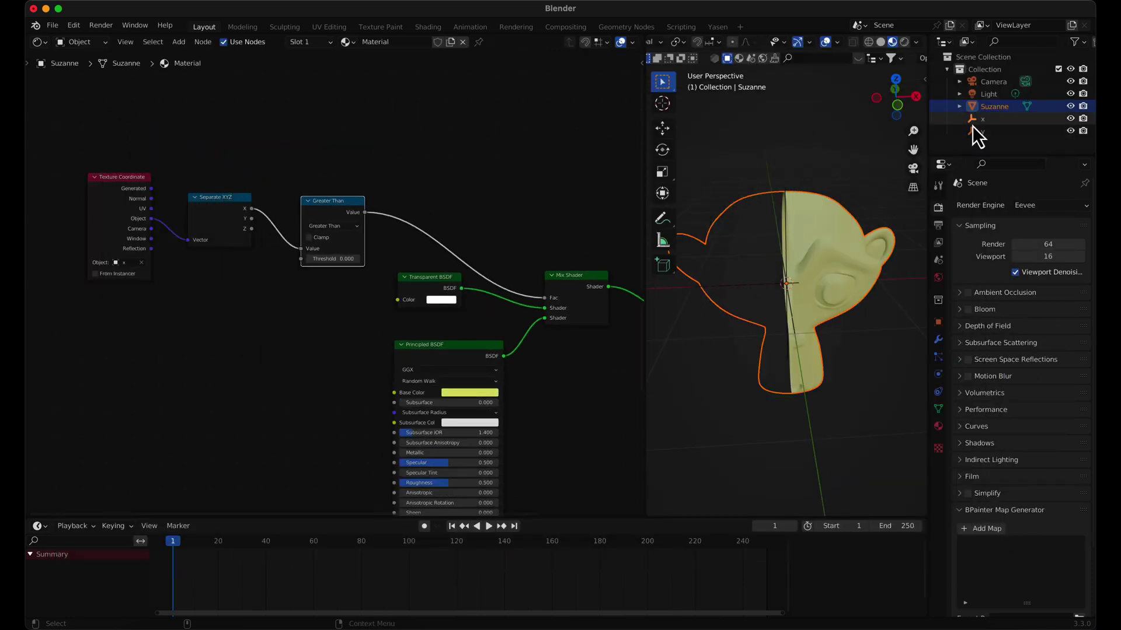
Step: Shift empty x to X -0.14 m, then widen the node editor and show Suzanne's nodes
left_click(982, 119)
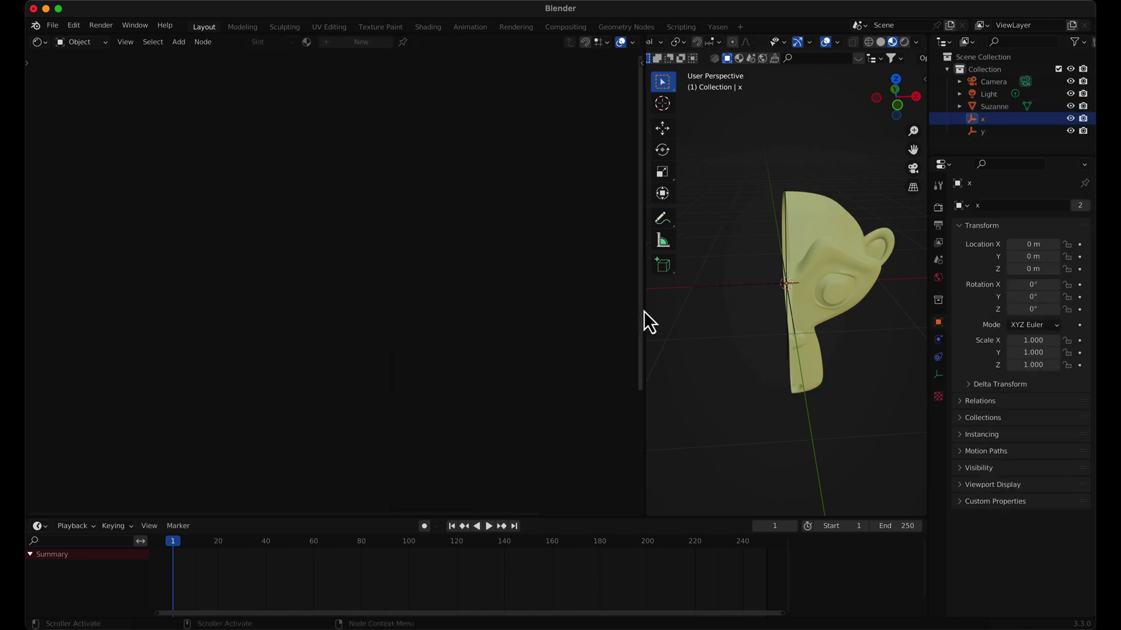
left_click_drag(643, 311, 352, 311)
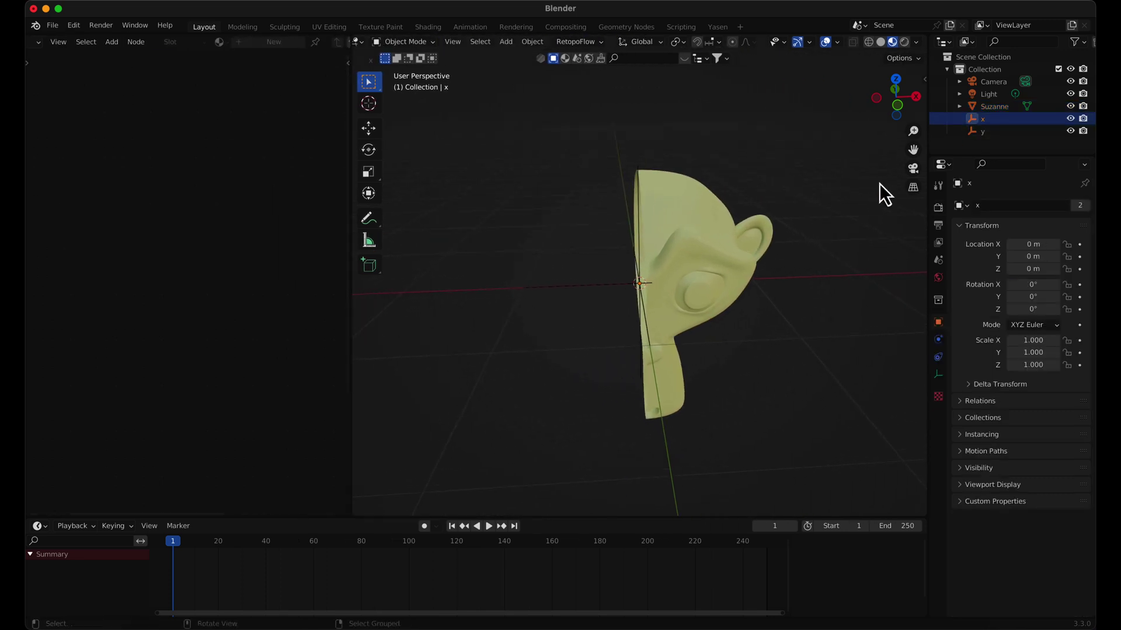
left_click(926, 82)
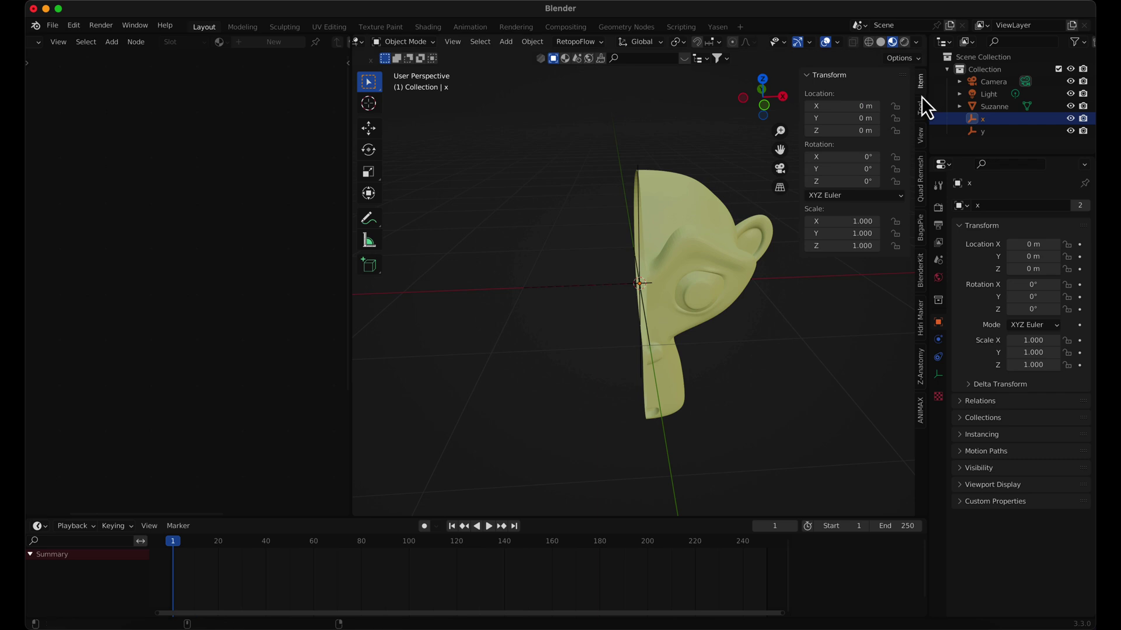
left_click_drag(847, 106, 823, 105)
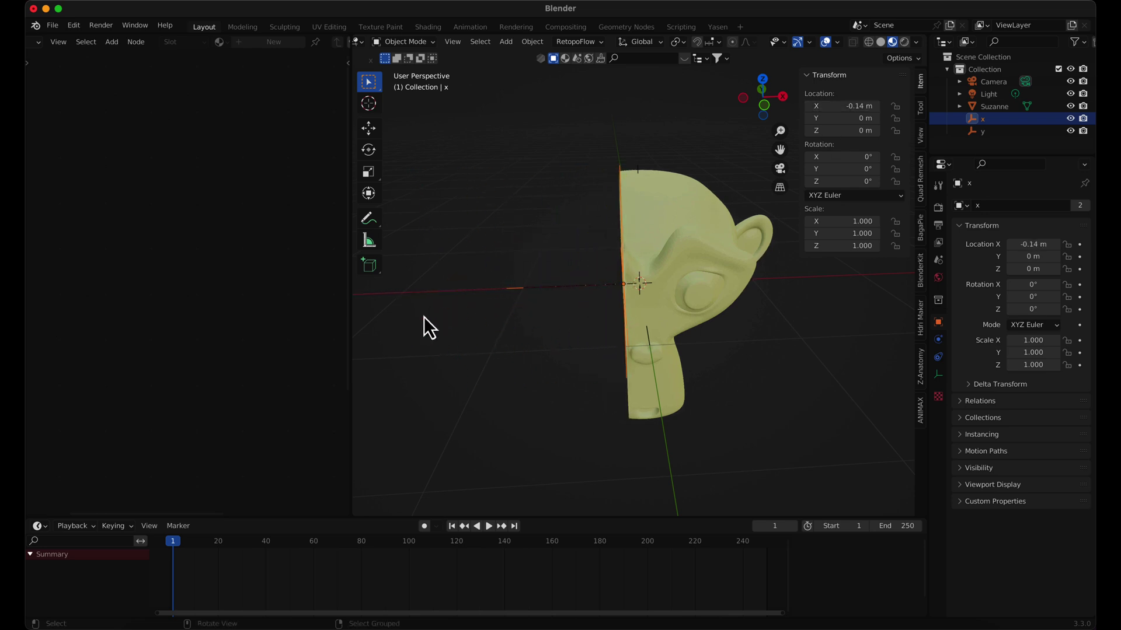
left_click_drag(350, 329, 475, 331)
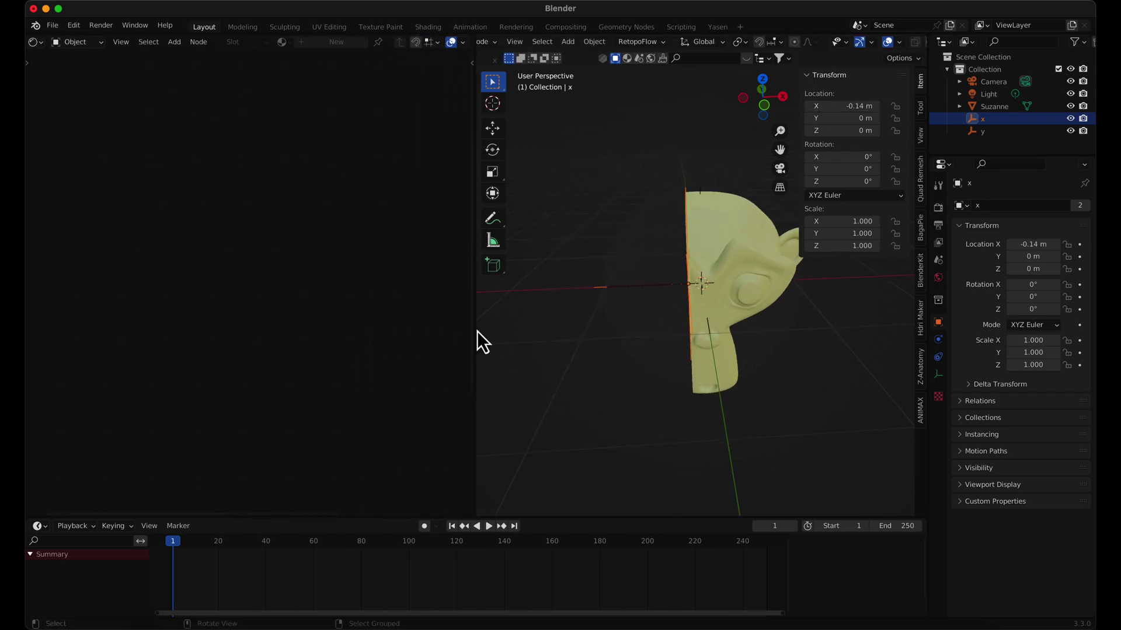
left_click(763, 261)
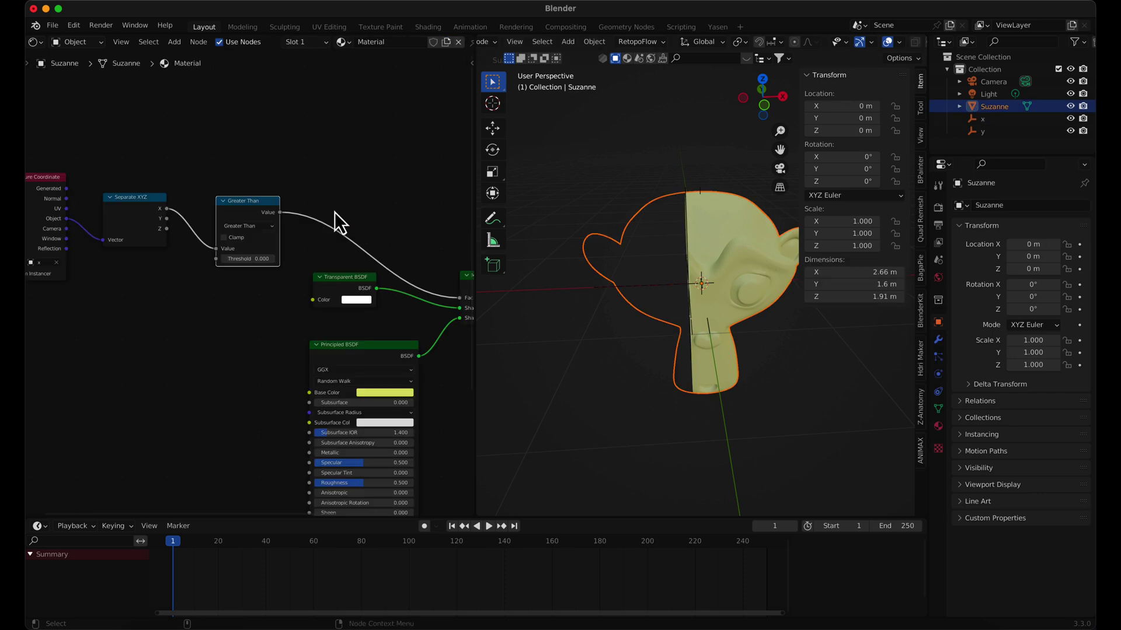
Step: Insert an Invert node on the Greater Than-to-Mix Shader Fac link
key("shift+a")
type("inve")
left_click(366, 232)
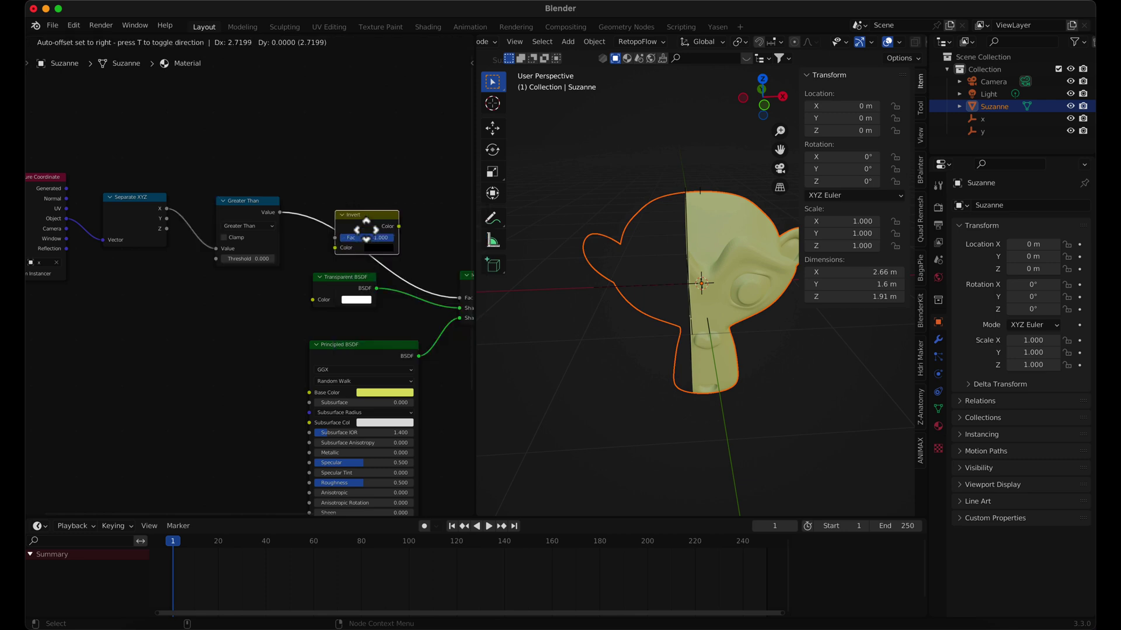
left_click(362, 229)
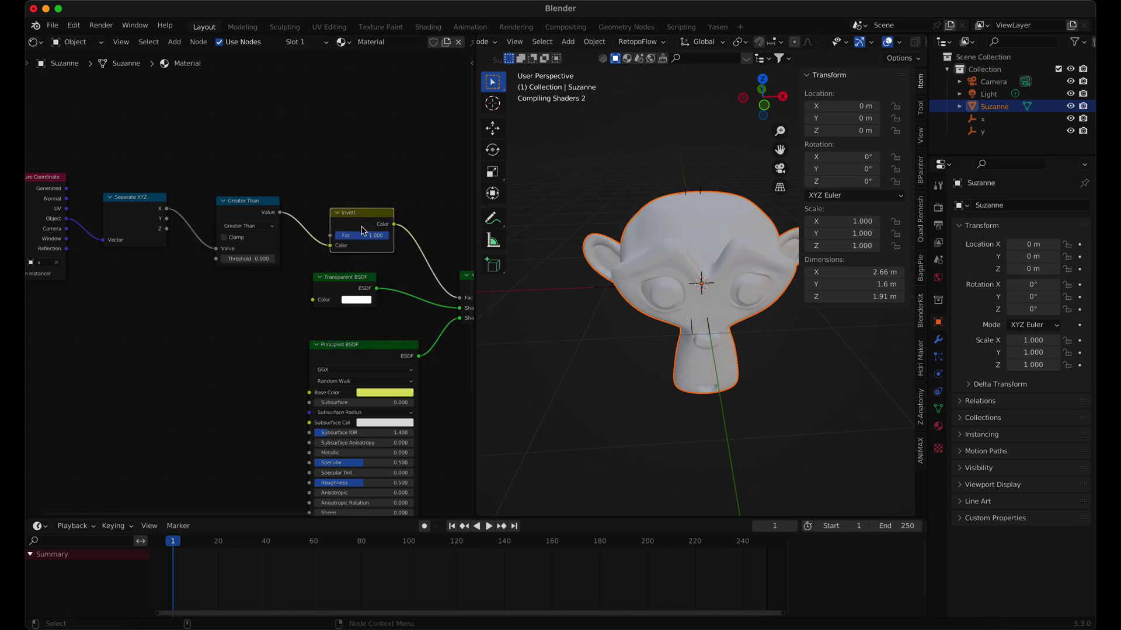
Step: Nudge empty x along X to sweep the cut, then reselect Suzanne and reframe the nodes
left_click(986, 120)
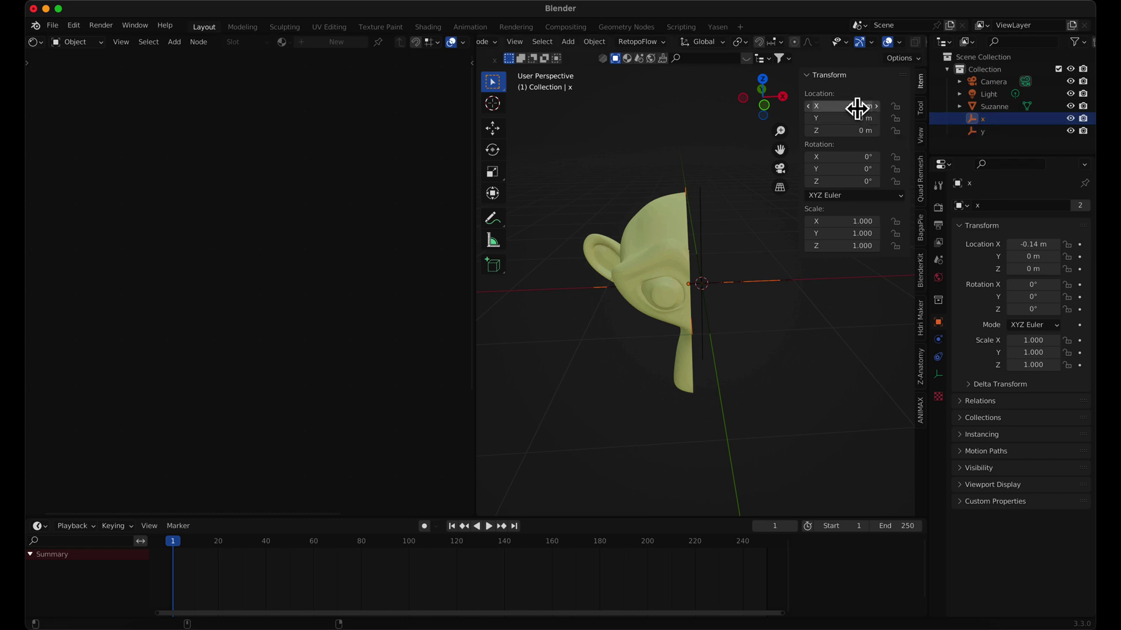
mouse_move(857, 106)
left_mouse_down()
mouse_move(840, 107)
mouse_move(876, 107)
mouse_move(855, 107)
left_mouse_up()
left_click(659, 249)
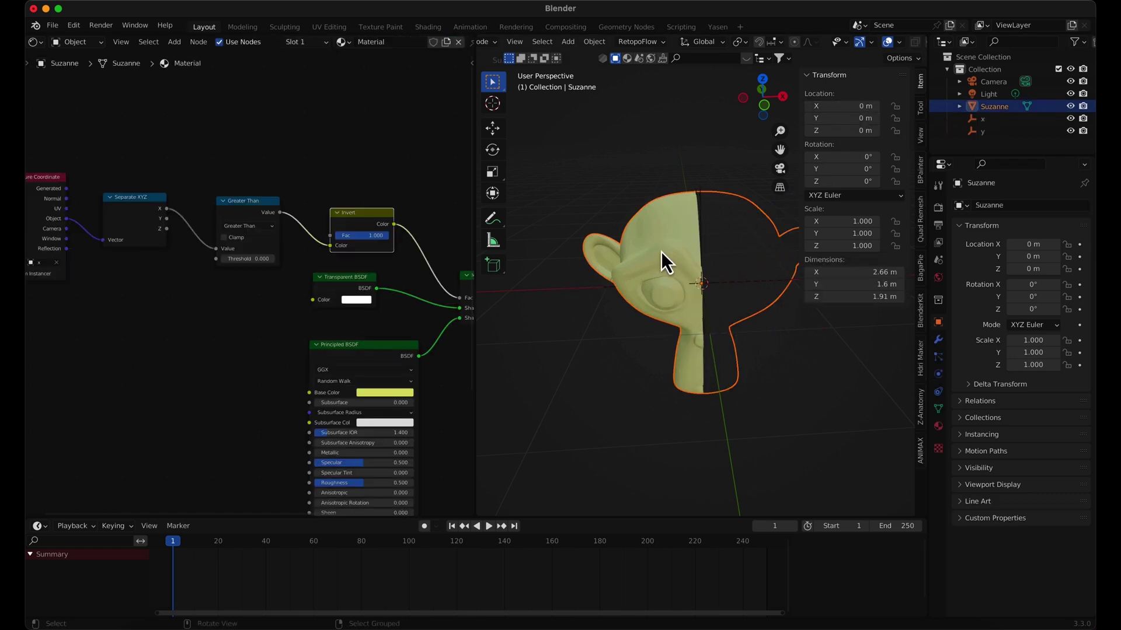
middle_click_drag(196, 345, 282, 291, "shift")
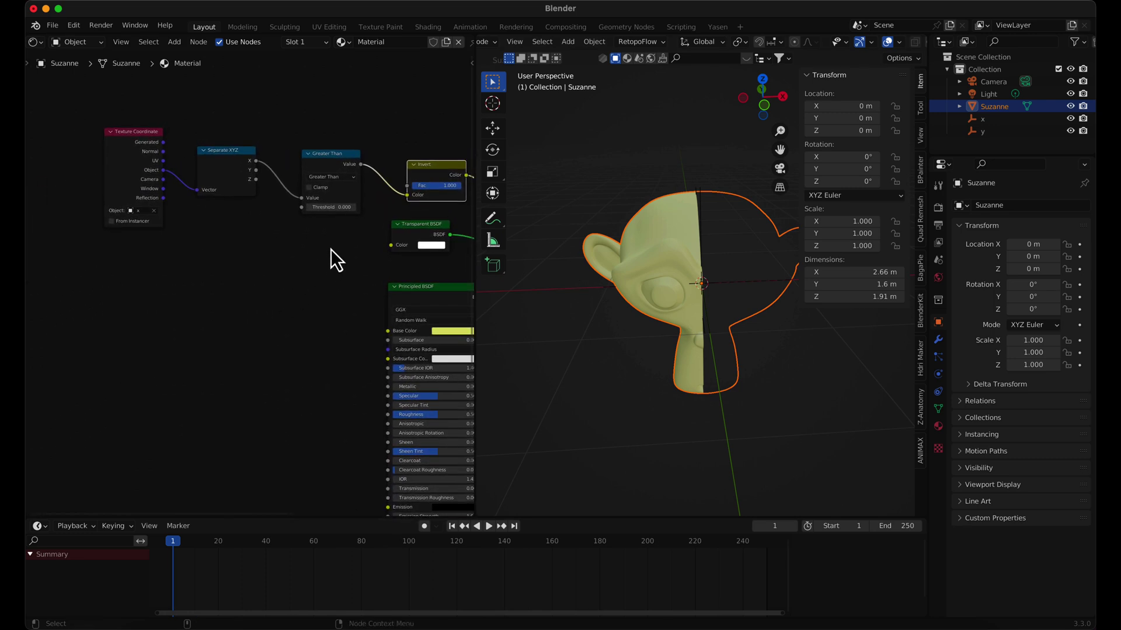
Step: Duplicate the Texture Coordinate, Separate XYZ and Greater Than chain below the original
left_click_drag(314, 267, 126, 133)
key("shift+d")
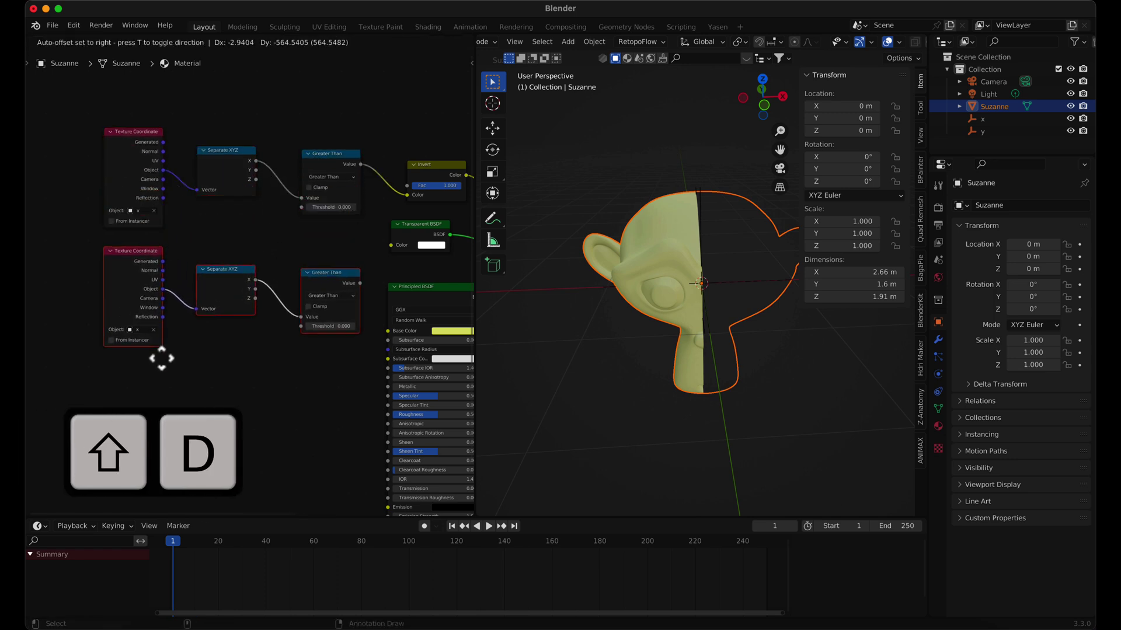
left_click(158, 383)
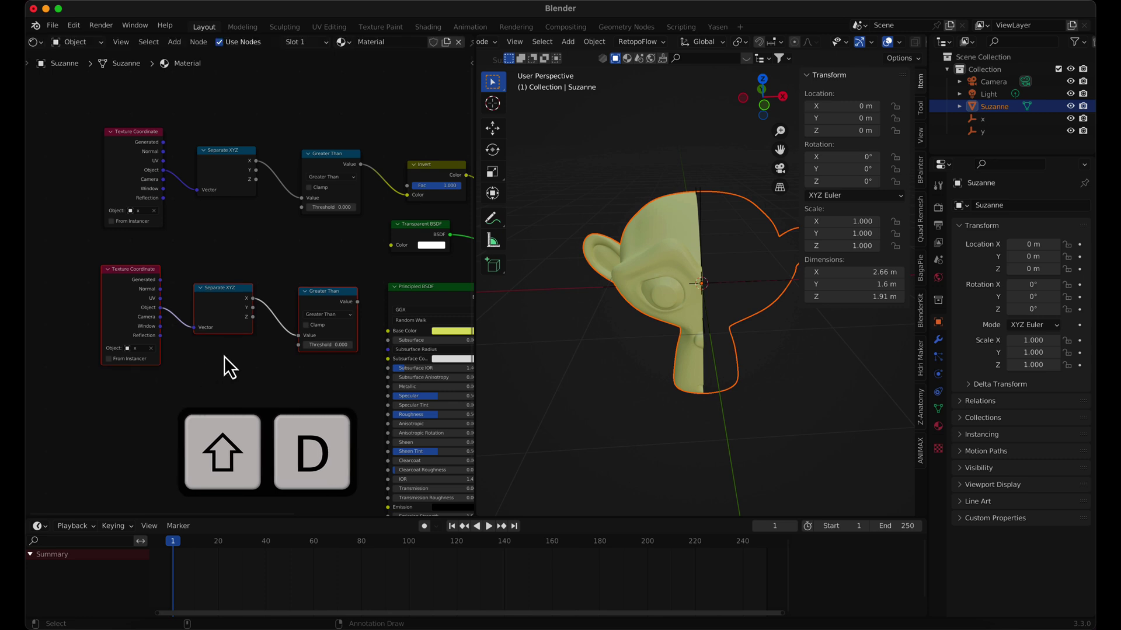
Step: Widen the node editor and move the Principled and Transparent BSDF nodes further down
left_click_drag(476, 331, 679, 335)
middle_click_drag(576, 358, 443, 340)
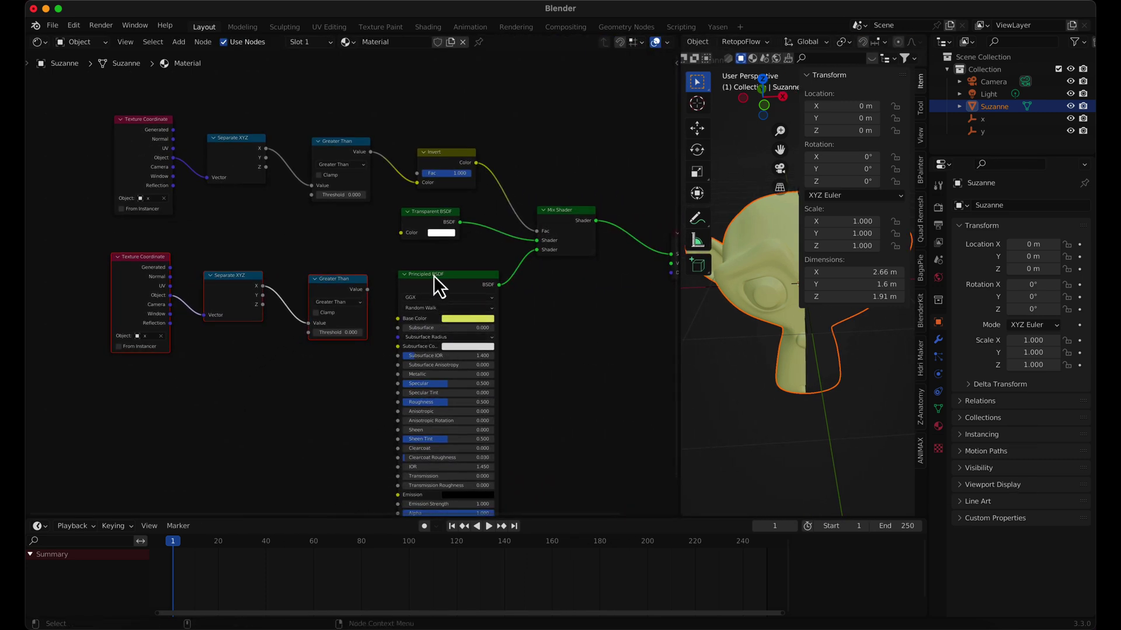
left_click_drag(434, 276, 519, 377)
left_click_drag(426, 216, 507, 330)
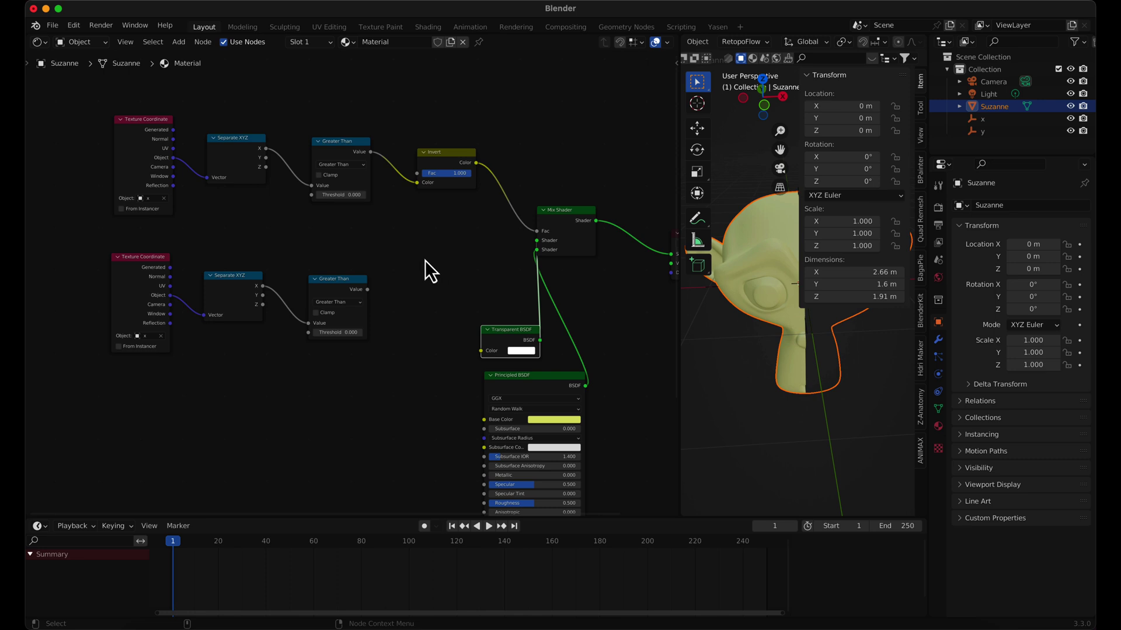
Step: Maximize the Shader Editor and insert an Add math node between Invert and Mix Shader Fac
key("ctrl+space")
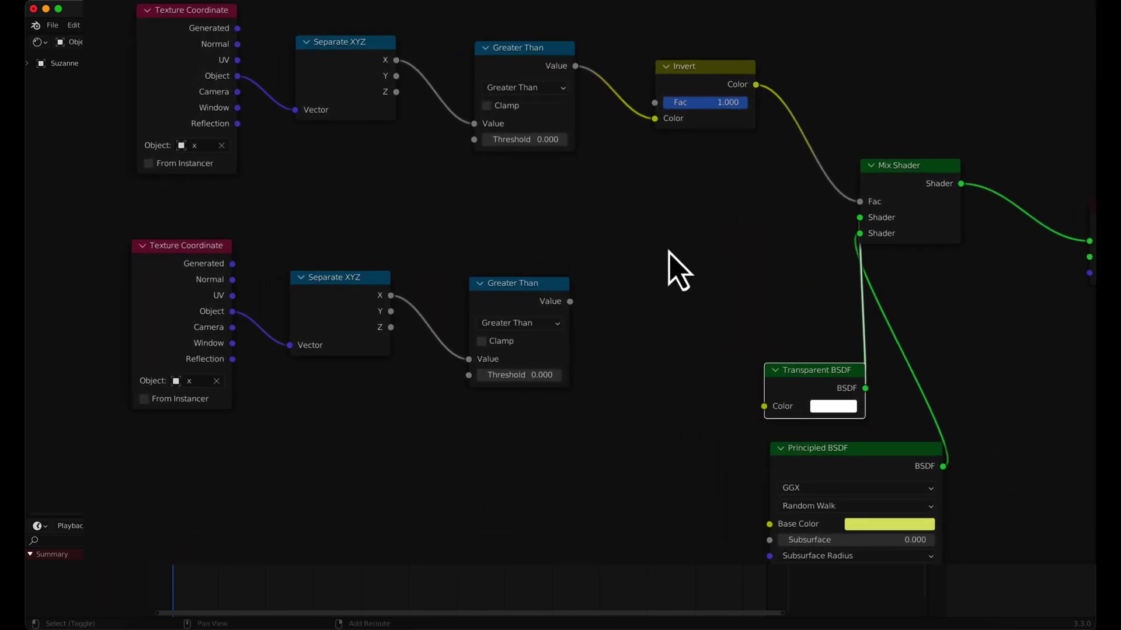
key("shift+a")
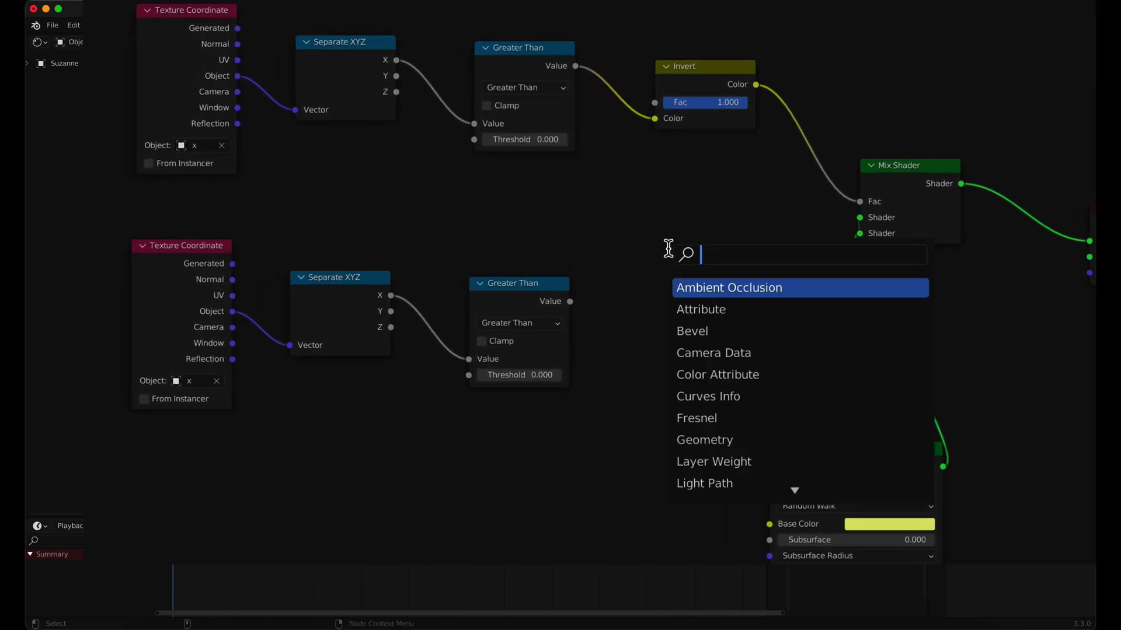
type("math")
key("Return")
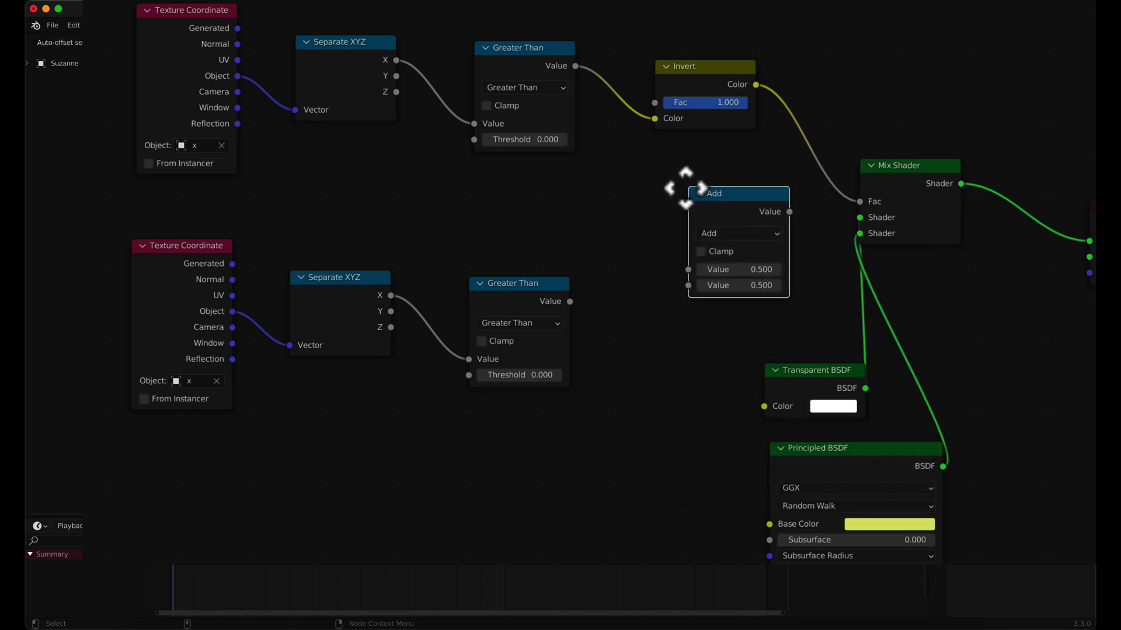
left_click(681, 186)
left_click_drag(876, 165, 934, 161)
left_click_drag(763, 193, 829, 164)
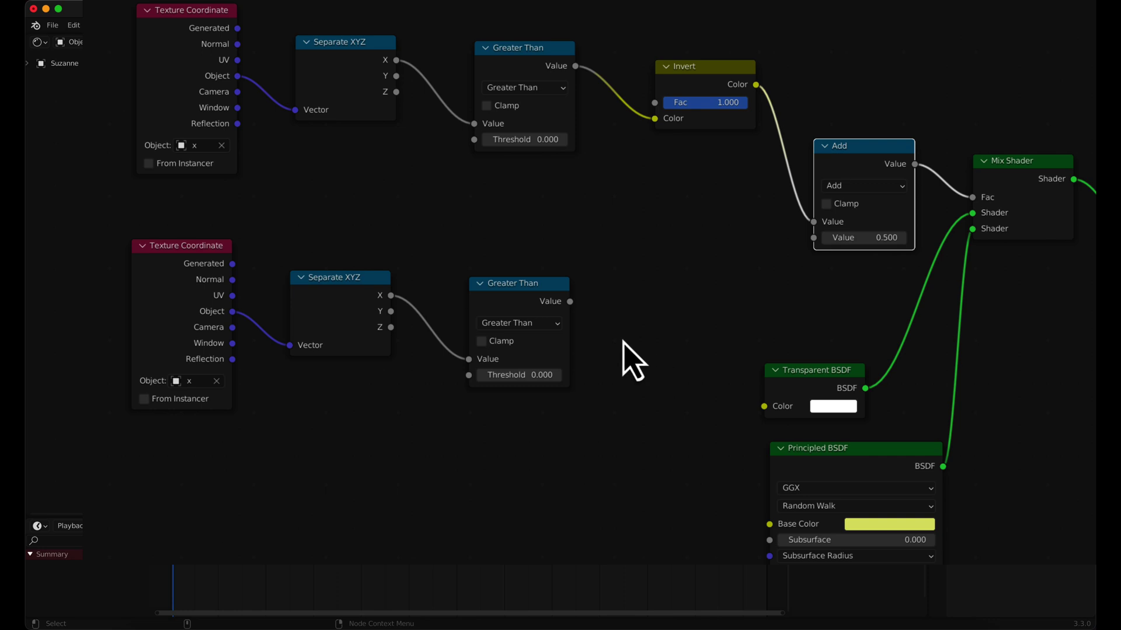
Step: Set the lower Texture Coordinate object to y and link its Y output to Greater Than
left_click(201, 380)
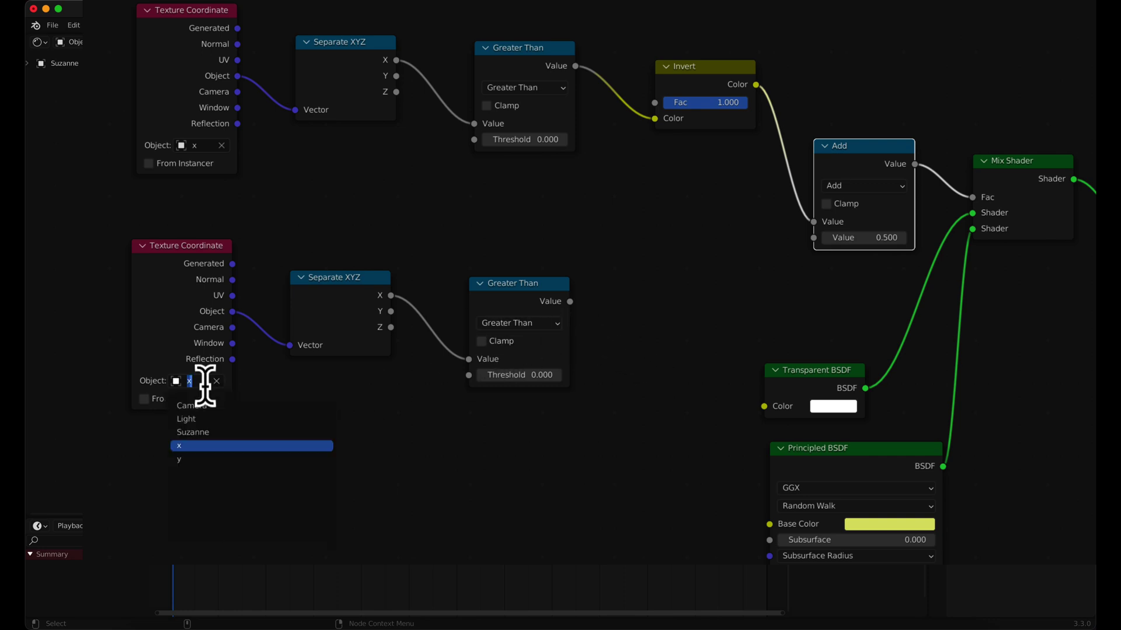
left_click(206, 458)
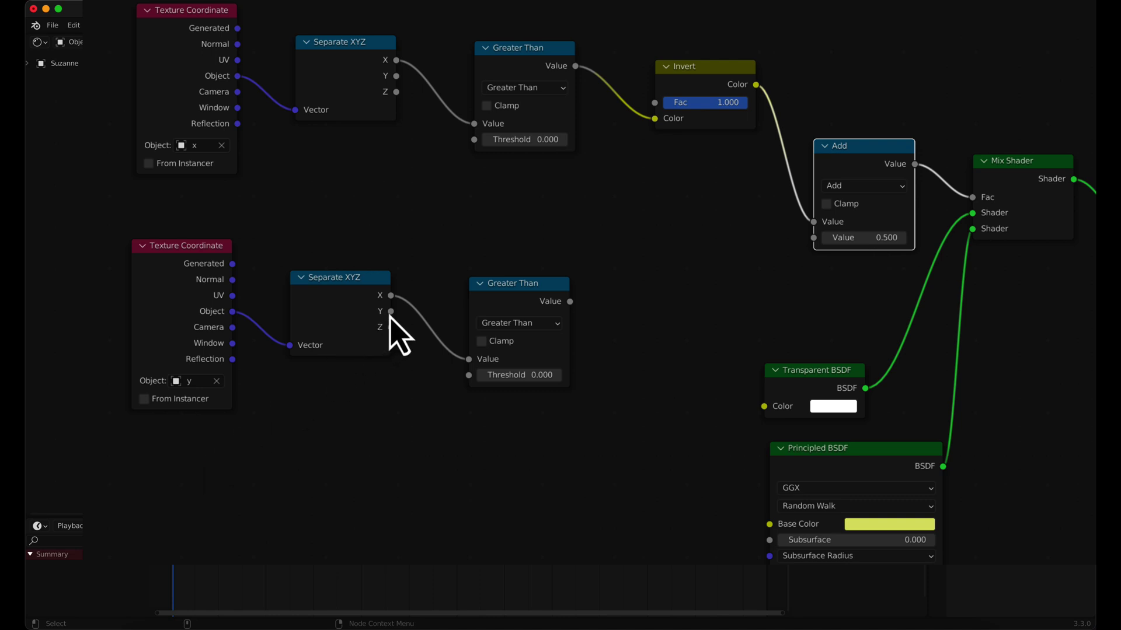
left_click_drag(391, 314, 468, 375)
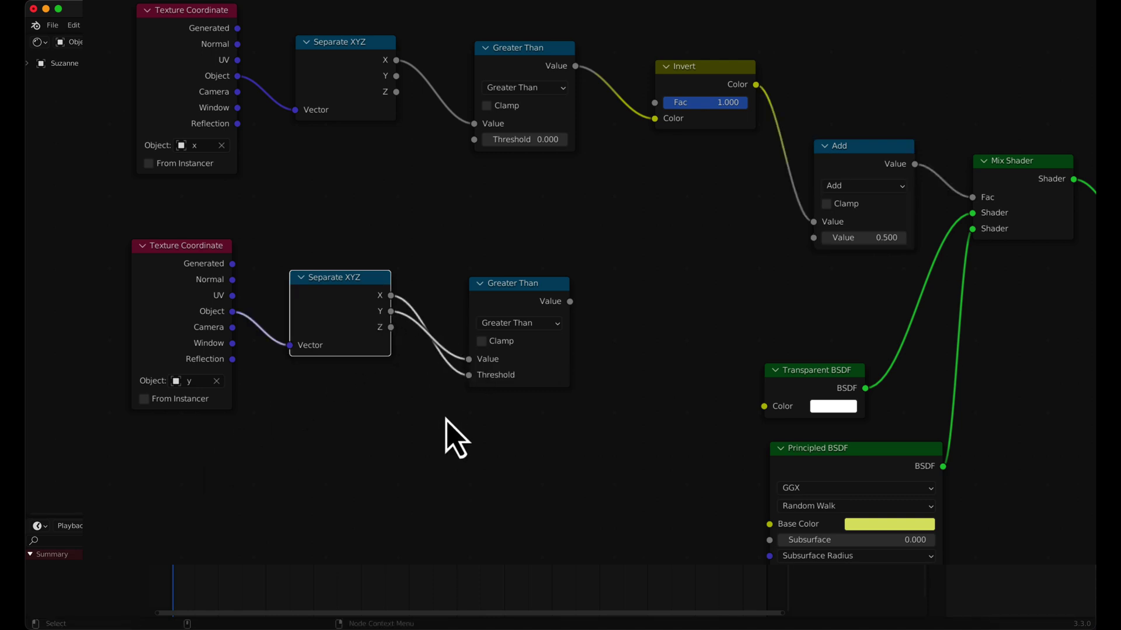
right_click_drag(450, 263, 408, 320, "ctrl")
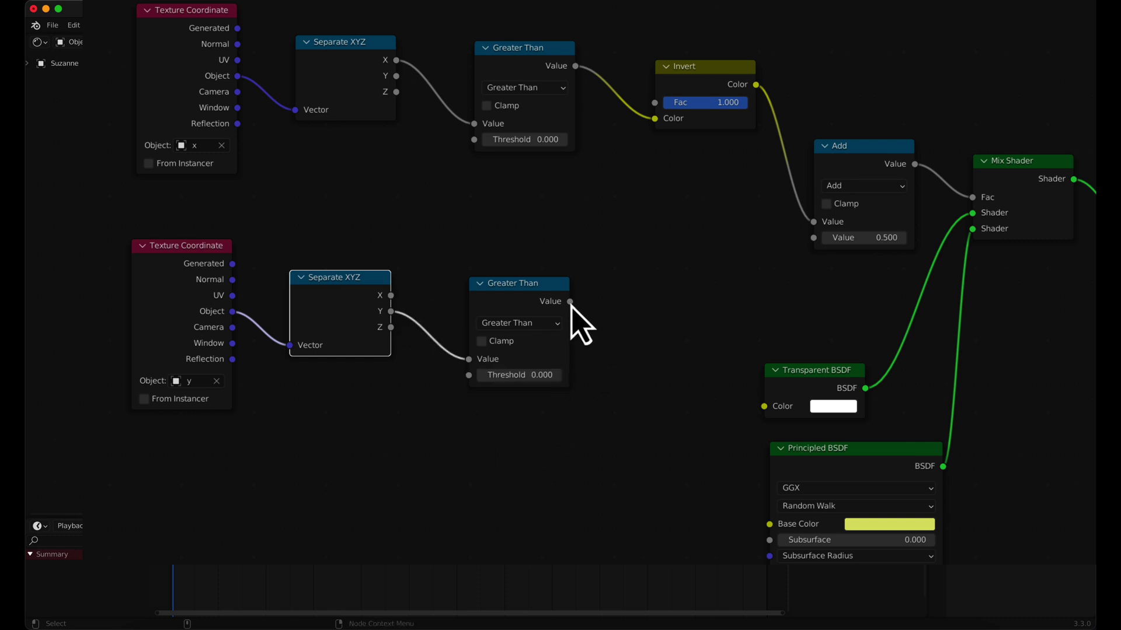
Step: Feed the lower Greater Than into the Add node, switch it to Multiply, and un-maximize
left_click_drag(570, 302, 815, 243)
left_click(865, 186)
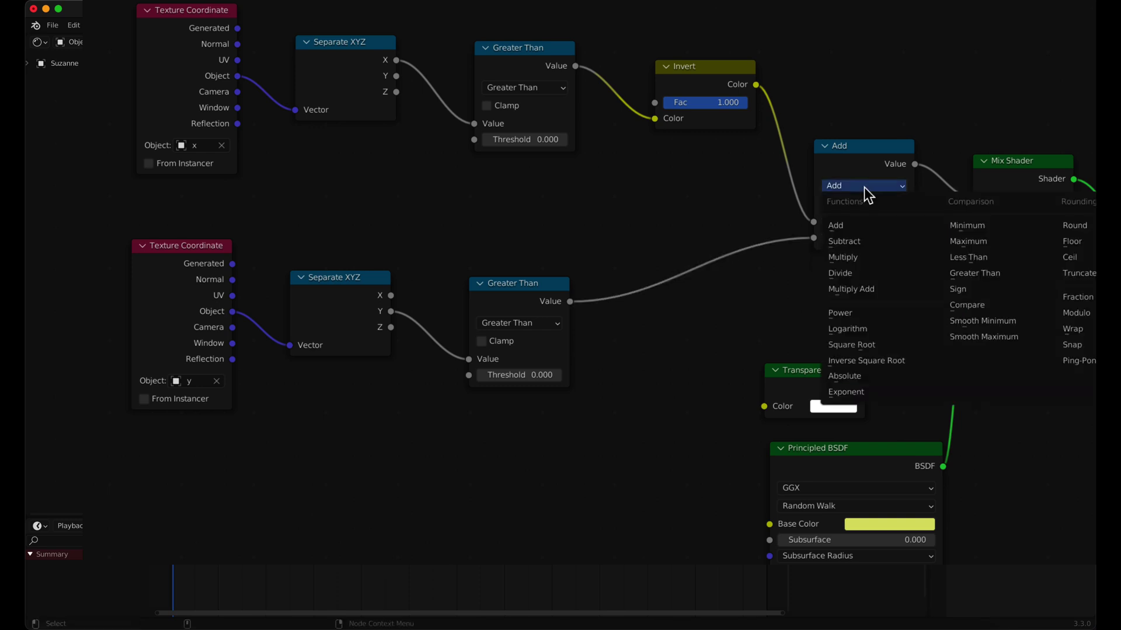
left_click(858, 272)
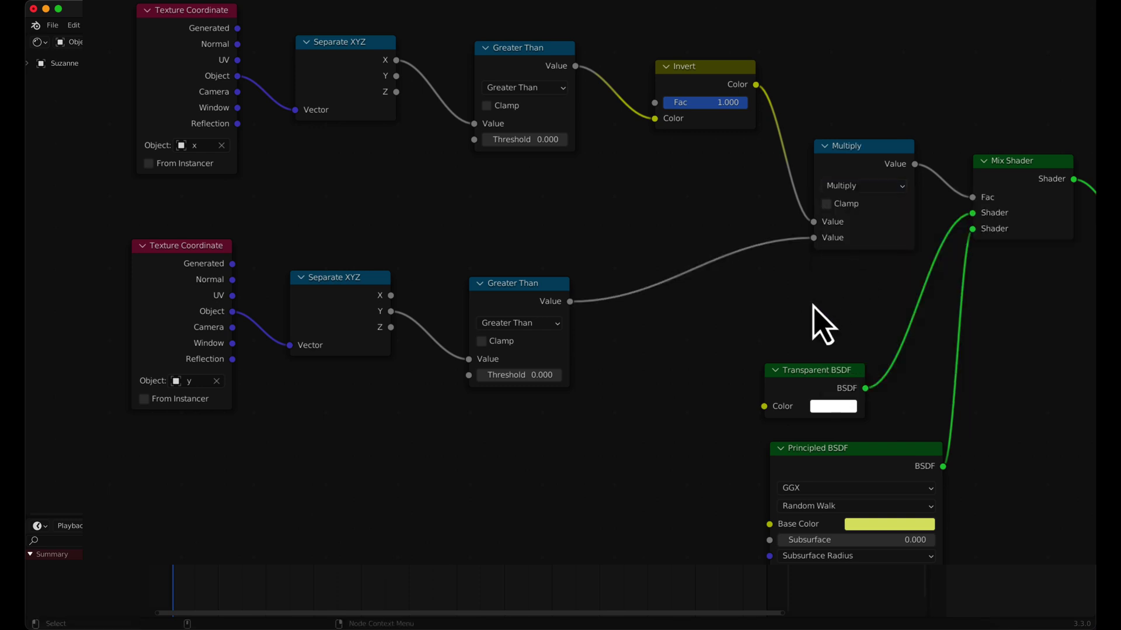
key("ctrl+space")
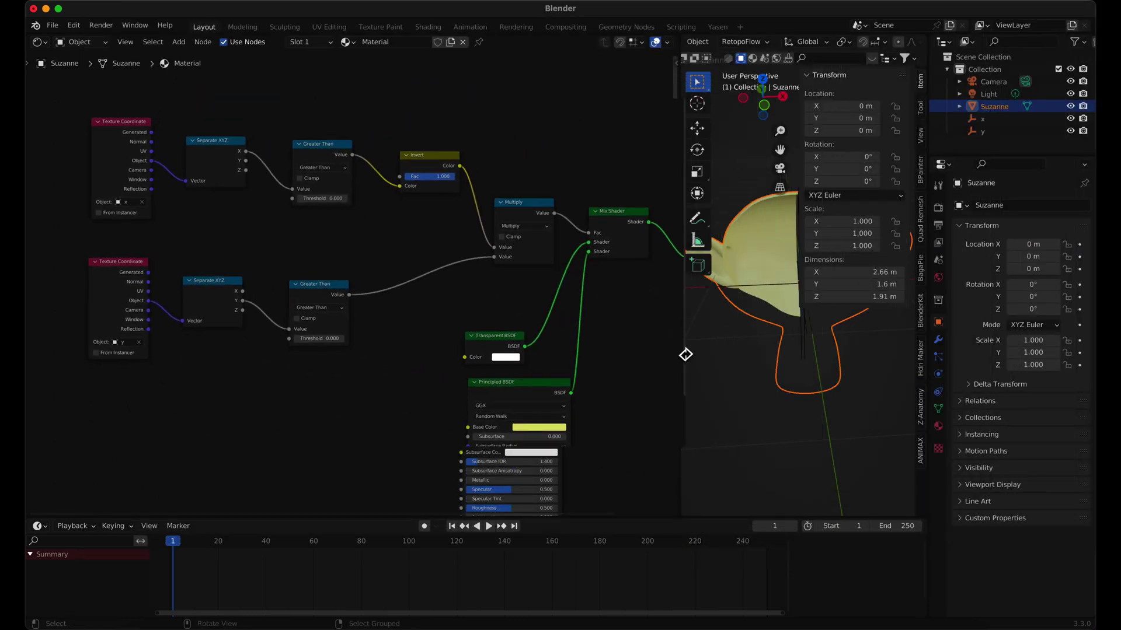
Step: Enlarge the 3D view and nudge empty x, then sweep empty y along Y across Suzanne
left_click_drag(677, 355, 272, 335)
left_click(981, 119)
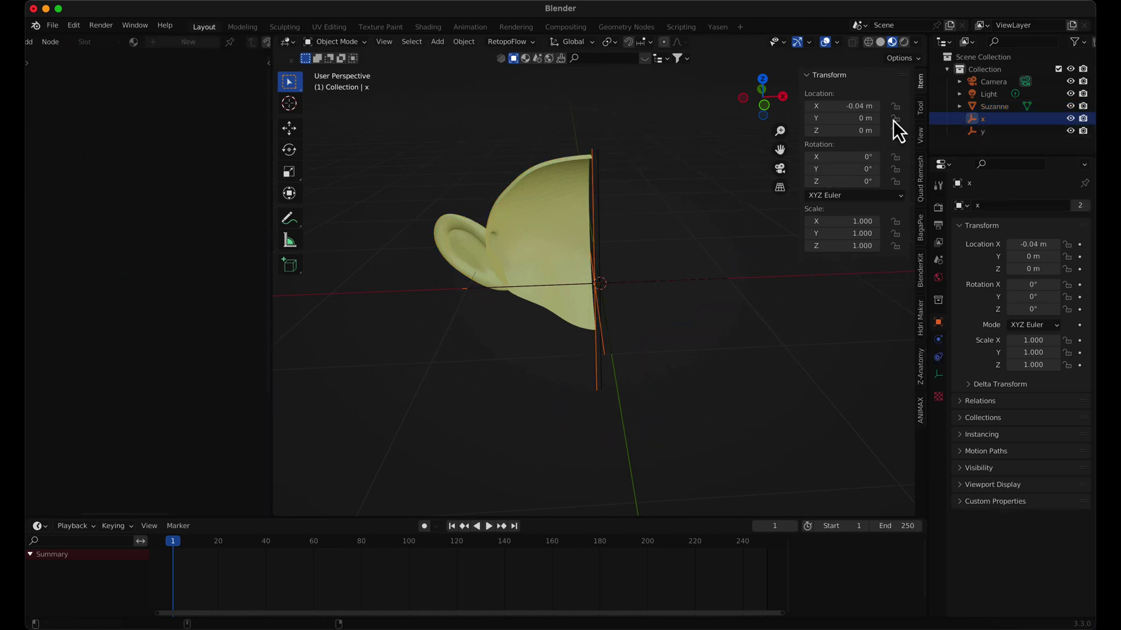
left_click_drag(838, 106, 875, 107)
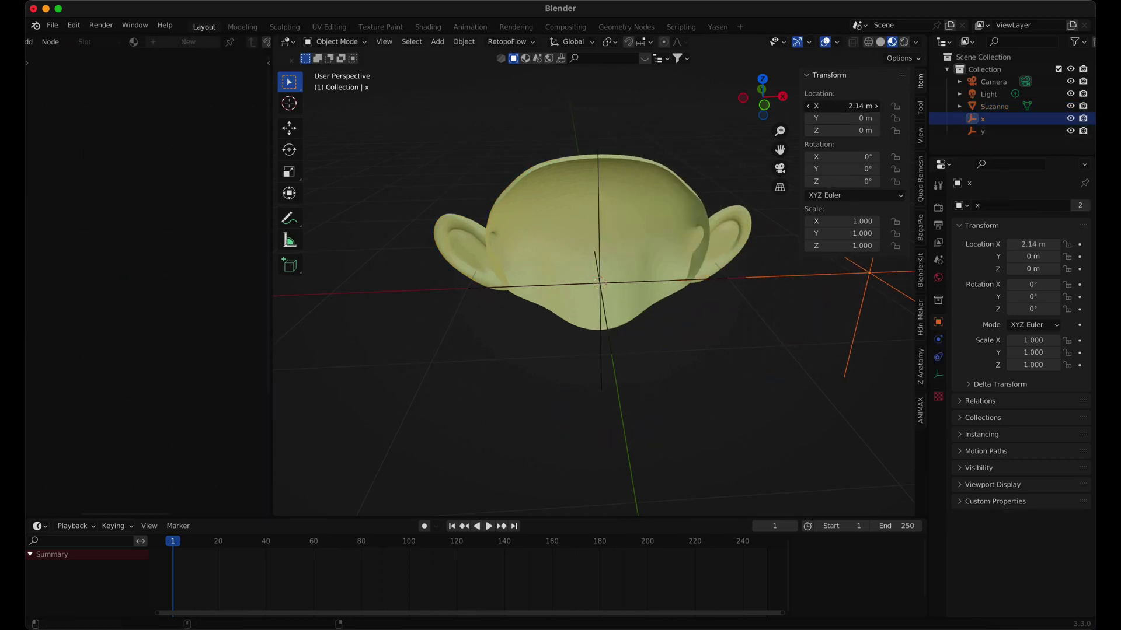
left_click(984, 132)
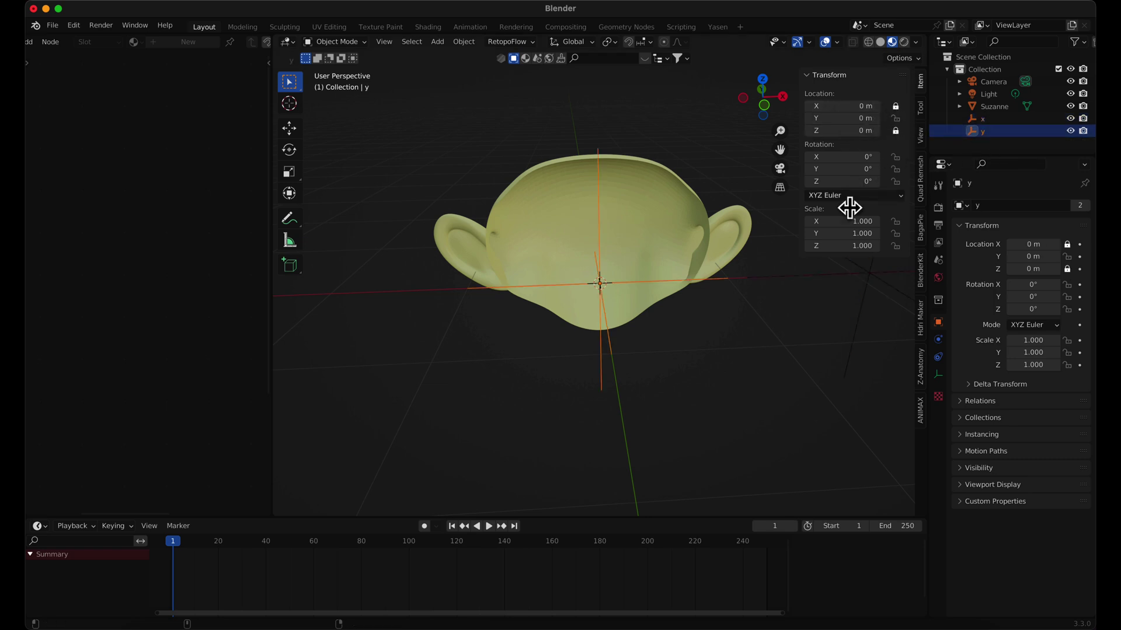
left_click_drag(837, 118, 811, 118)
middle_click_drag(583, 310, 637, 317)
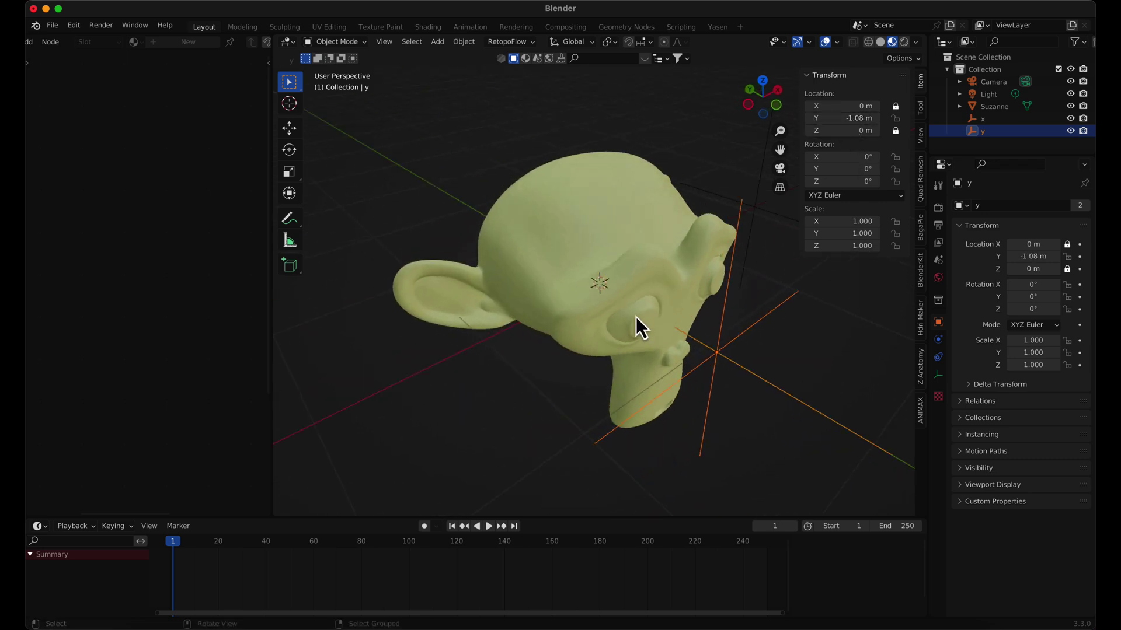
mouse_move(811, 117)
left_mouse_down()
mouse_move(878, 139)
mouse_move(849, 106)
mouse_move(820, 105)
left_mouse_up()
Step: Move empty x to X 0.86 m, then widen the node editor and reselect Suzanne
left_click(982, 119)
middle_click_drag(718, 356, 725, 290)
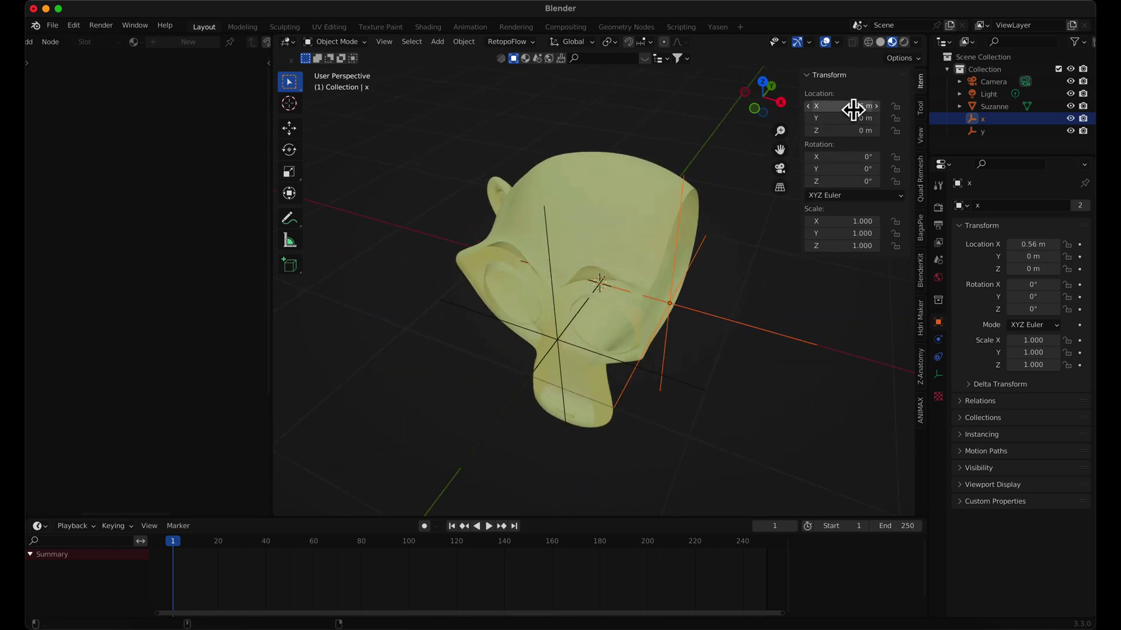
mouse_move(850, 106)
left_mouse_down()
mouse_move(841, 106)
mouse_move(857, 105)
left_mouse_up()
mouse_move(628, 372)
middle_mouse_down()
mouse_move(643, 345)
mouse_move(620, 353)
middle_mouse_up()
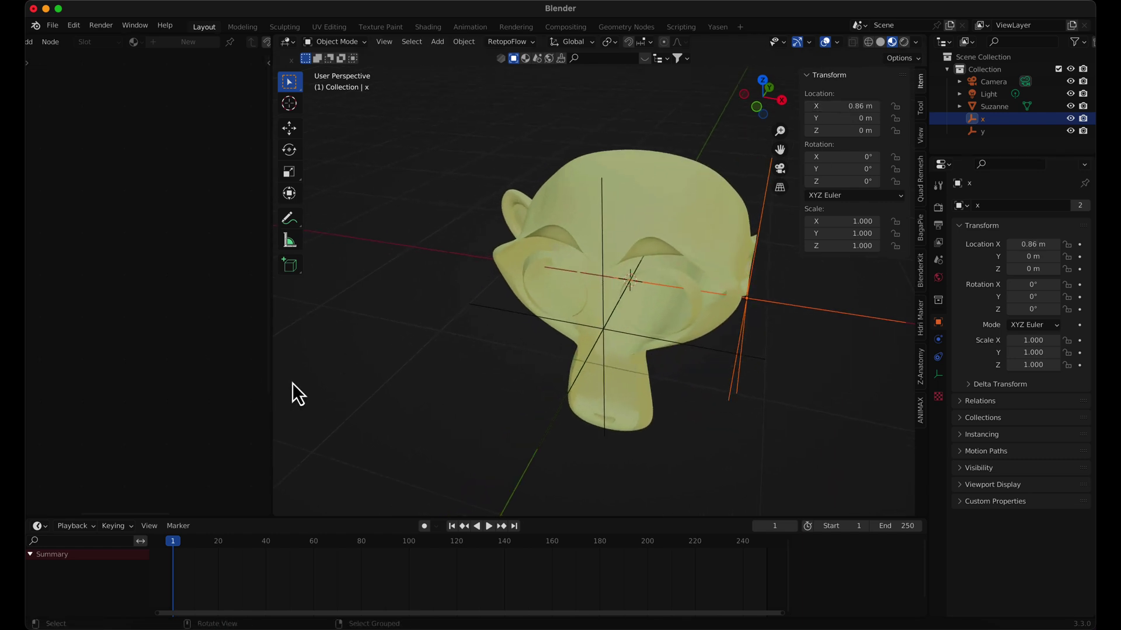
left_click_drag(269, 383, 544, 382)
left_click(765, 206)
Step: Duplicate the lower Texture Coordinate, Separate XYZ and Greater Than chain below the others
scroll(191, 361, "down", 3)
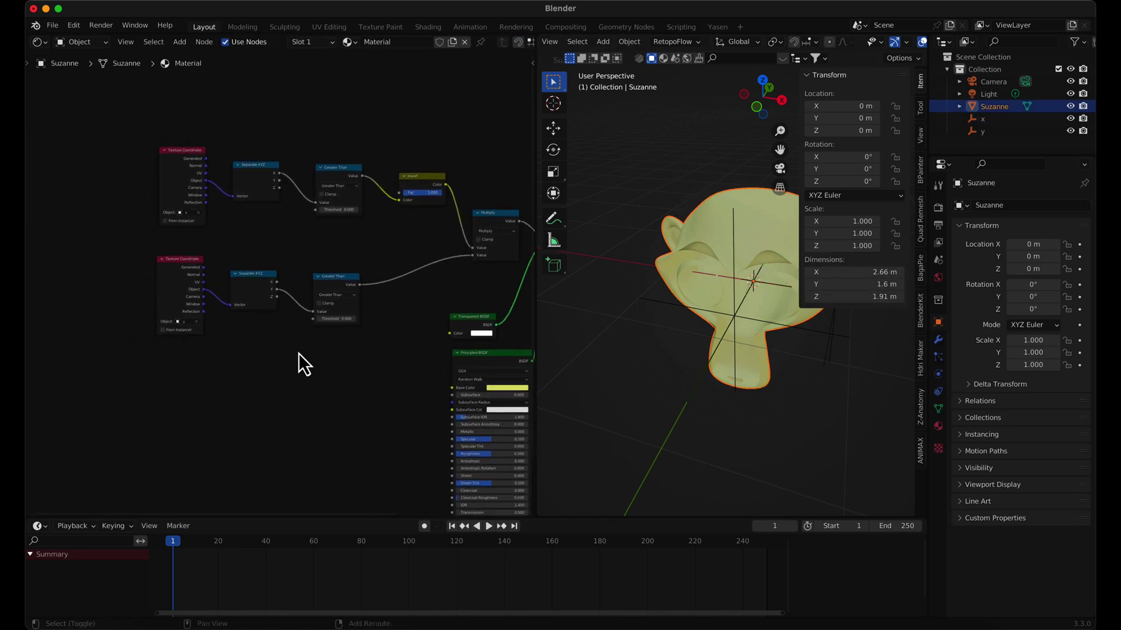
left_click_drag(110, 249, 370, 344)
key("shift+d")
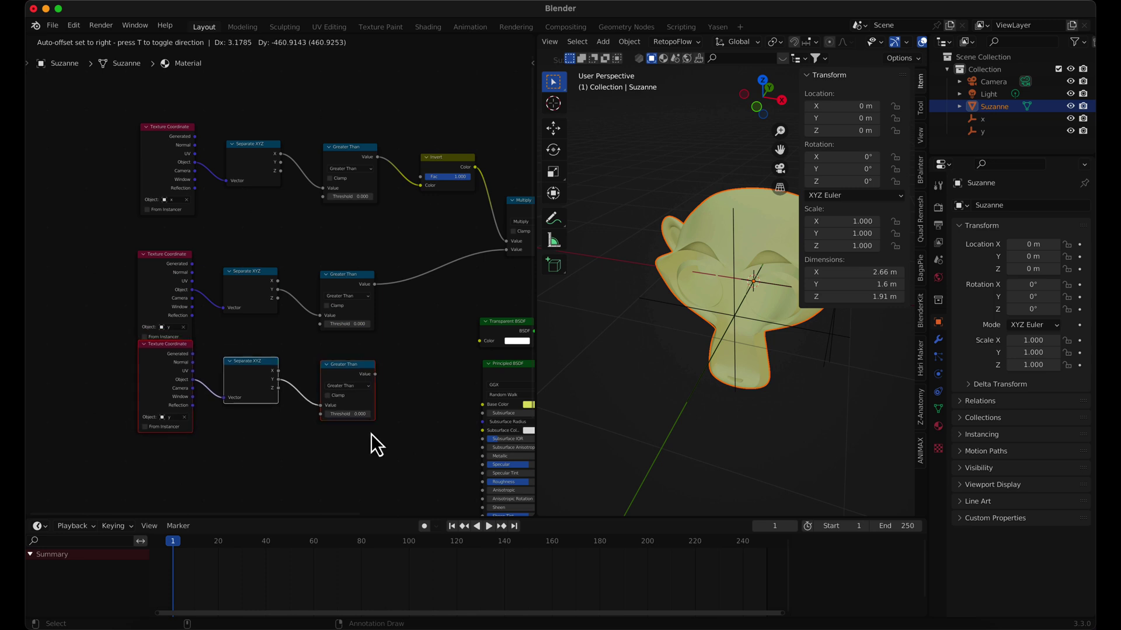
left_click(369, 437)
middle_click_drag(386, 413, 328, 391)
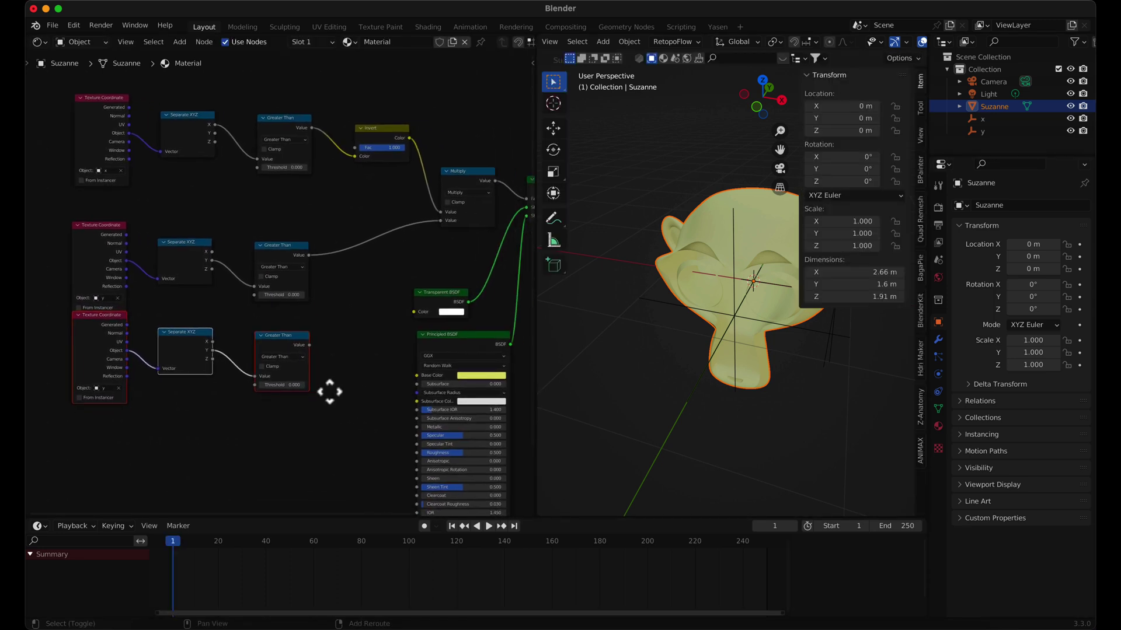
Step: Add a Multiply math node on the Y comparison link, with the Z comparison as its second input
key("q")
left_click(353, 323)
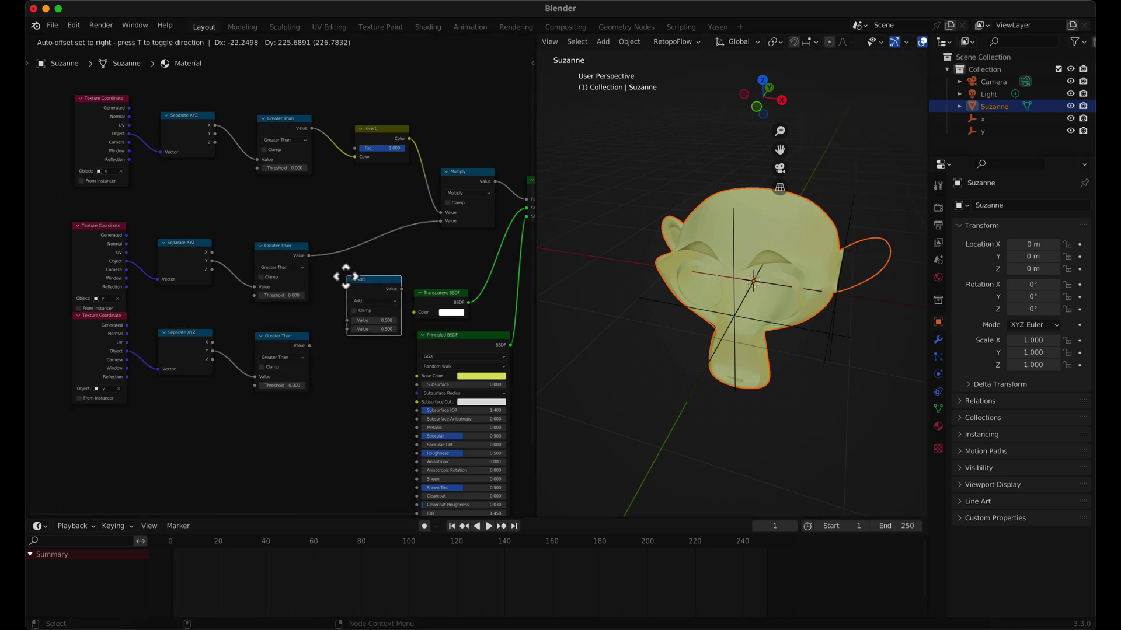
left_click(366, 226)
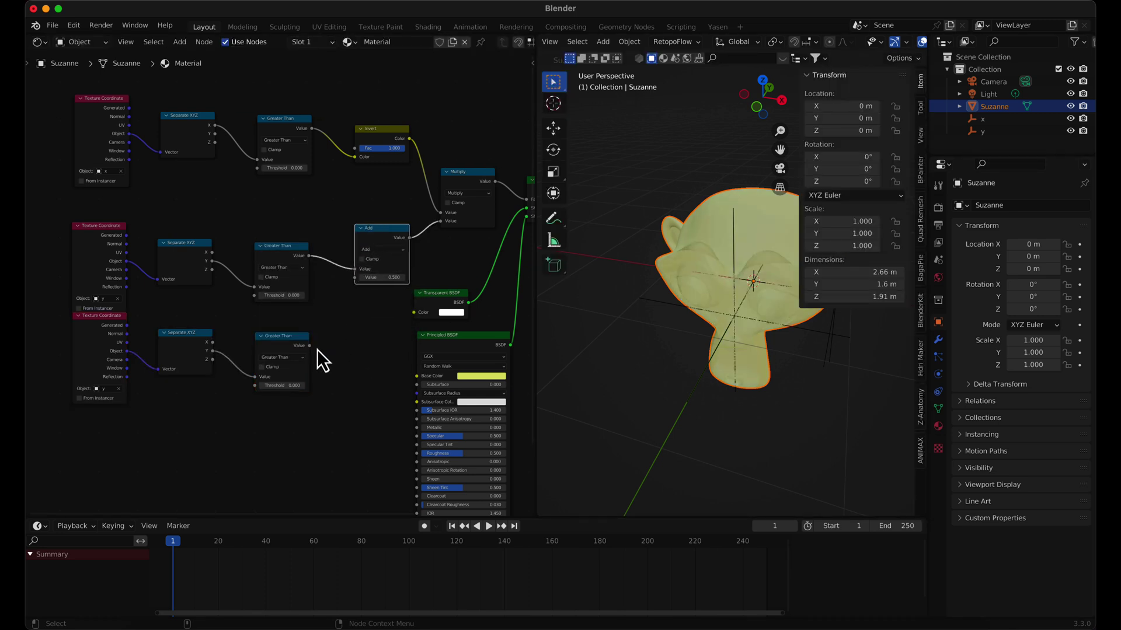
left_click_drag(309, 347, 351, 282)
left_click(376, 252)
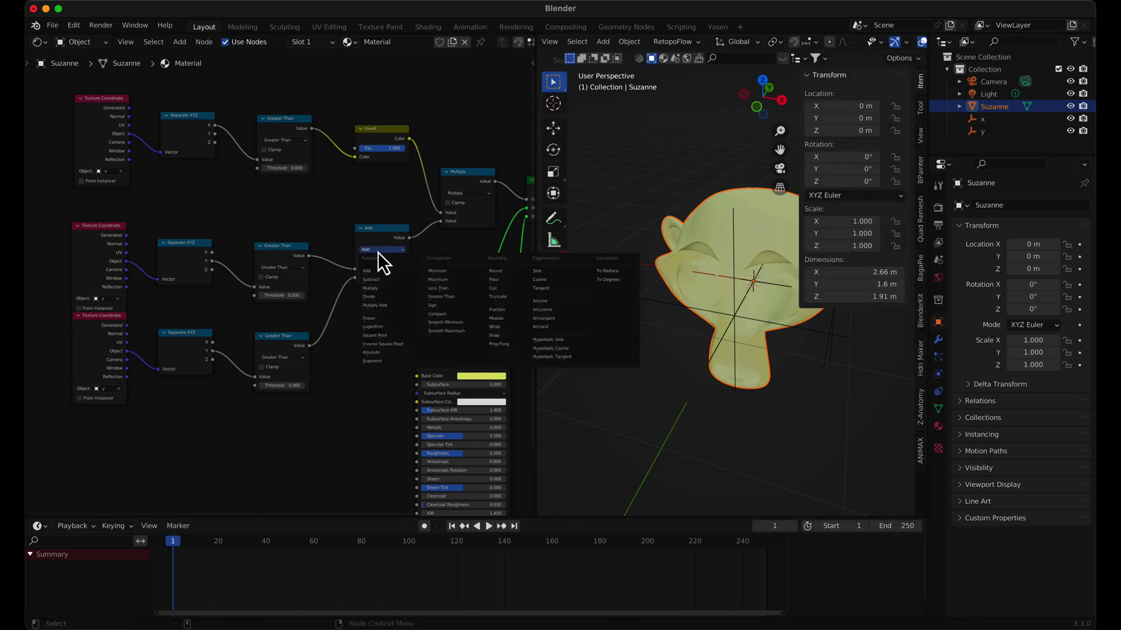
left_click(377, 288)
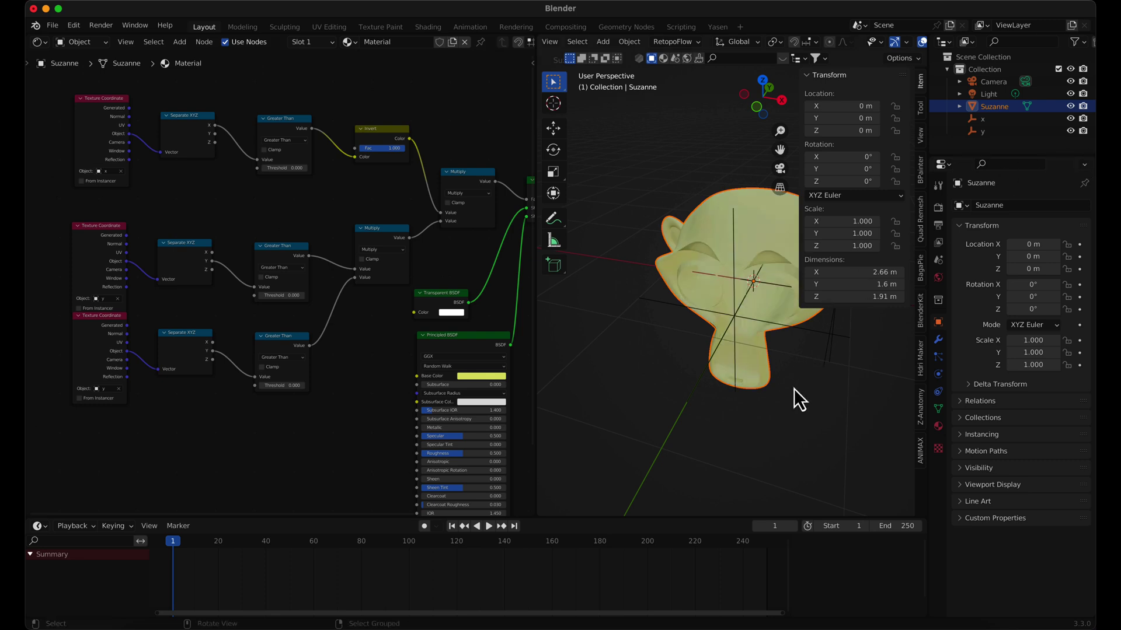
left_click(754, 402)
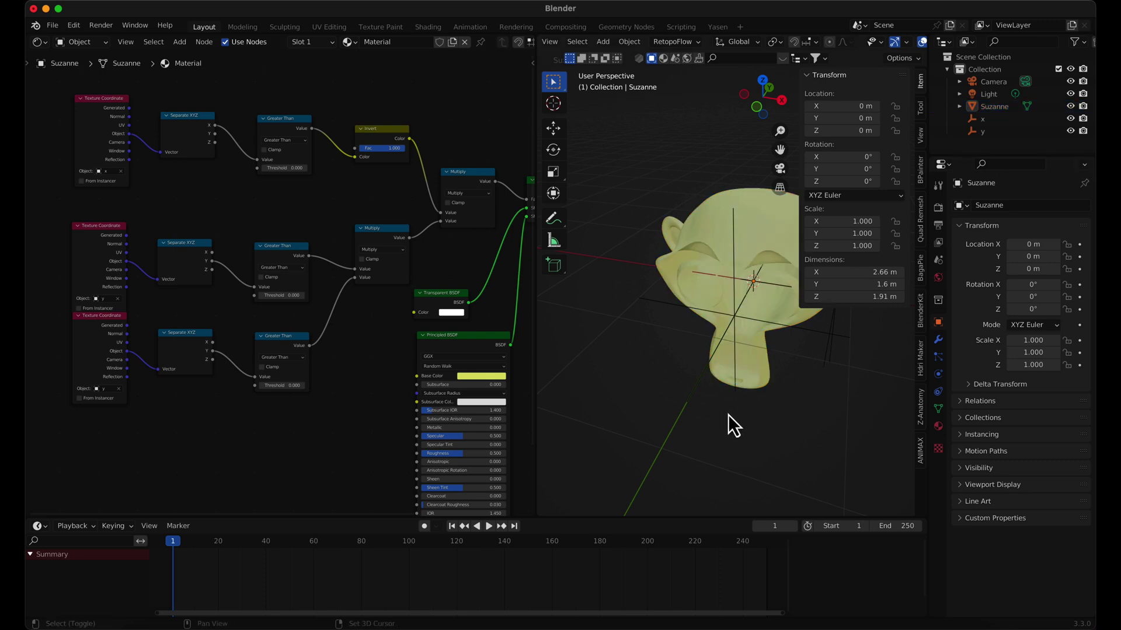
Step: Add a Plain Axes empty named z, then reselect Suzanne
key("shift+a")
mouse_move(710, 503)
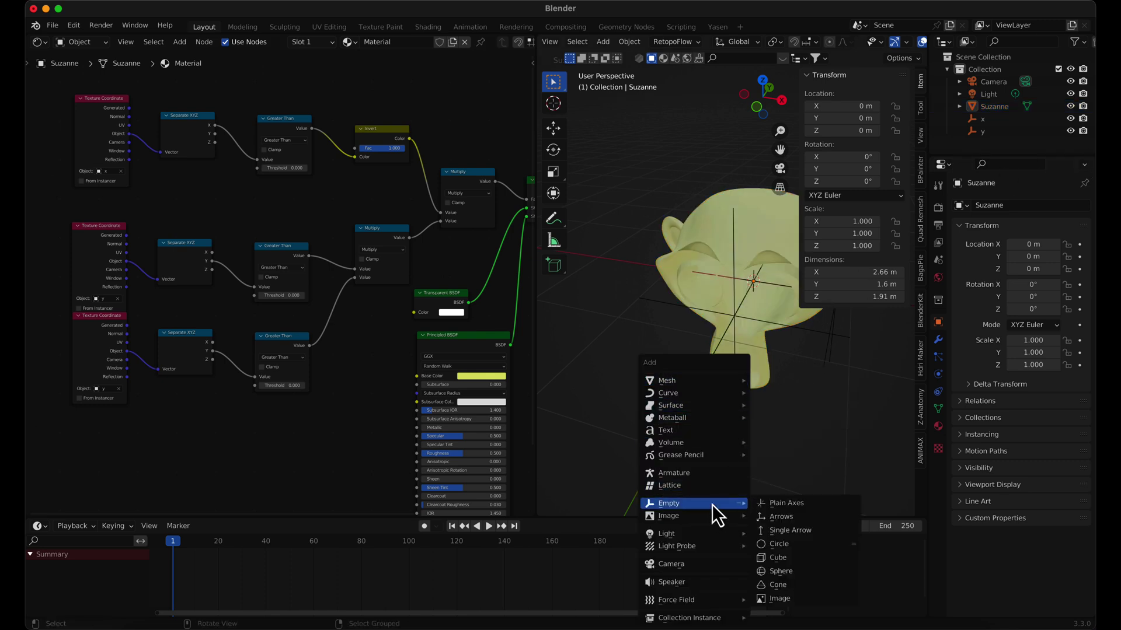
left_click(790, 502)
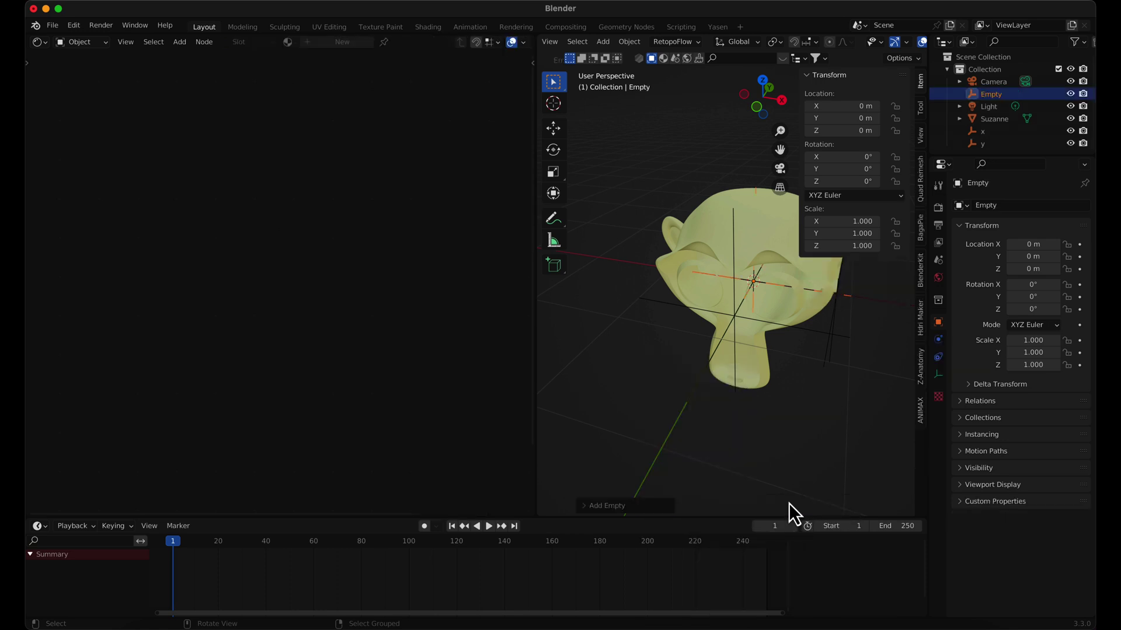
double_click(991, 94)
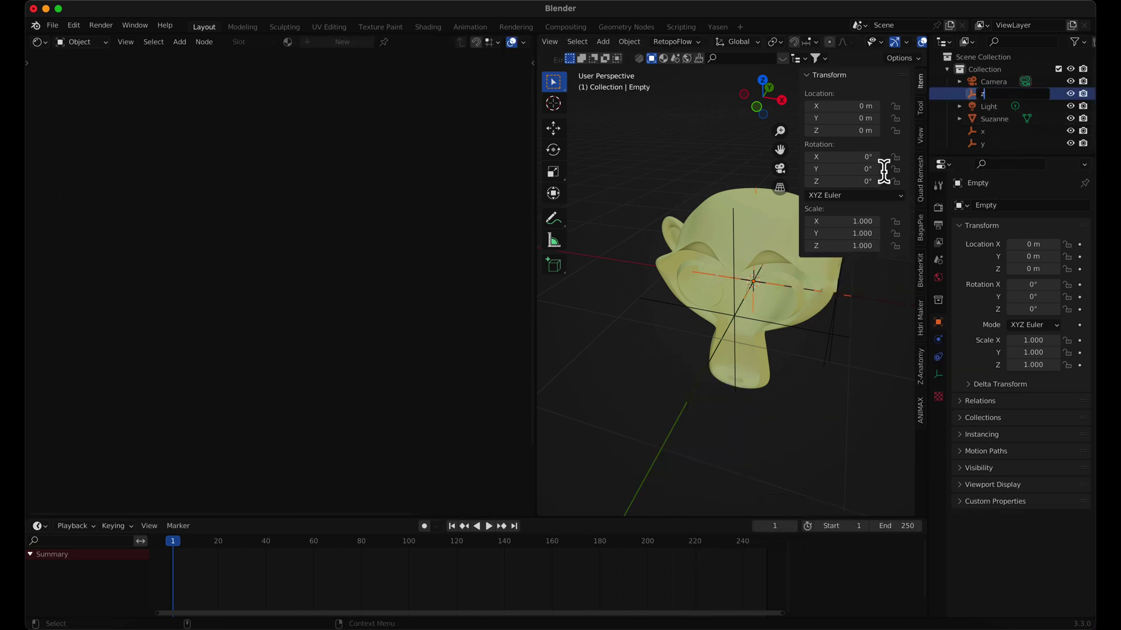
key("Return")
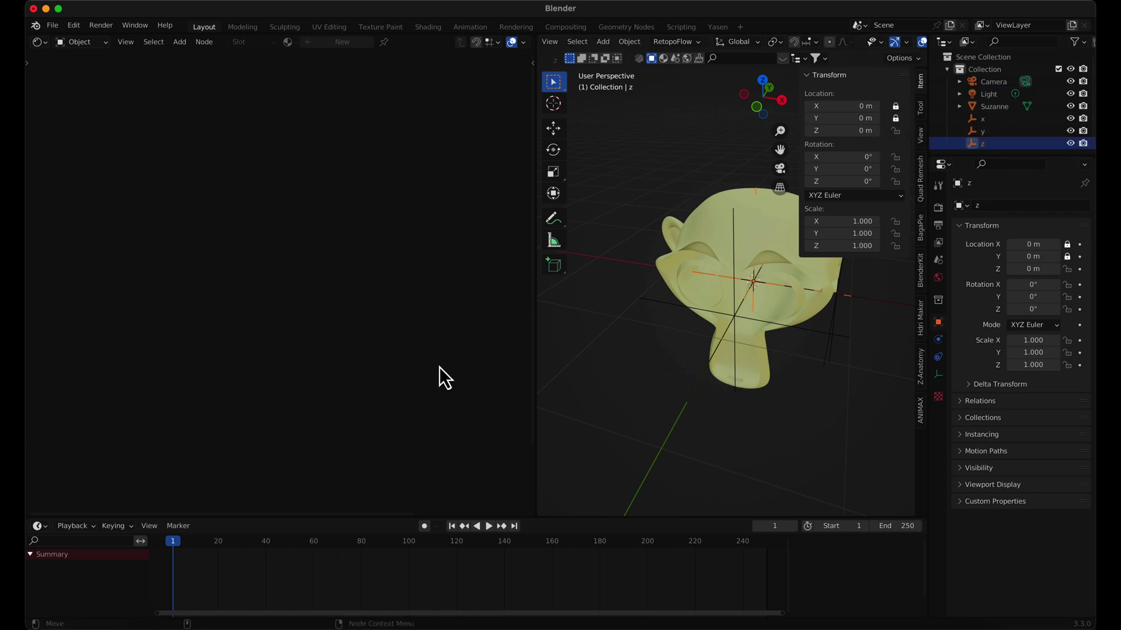
left_click(736, 225)
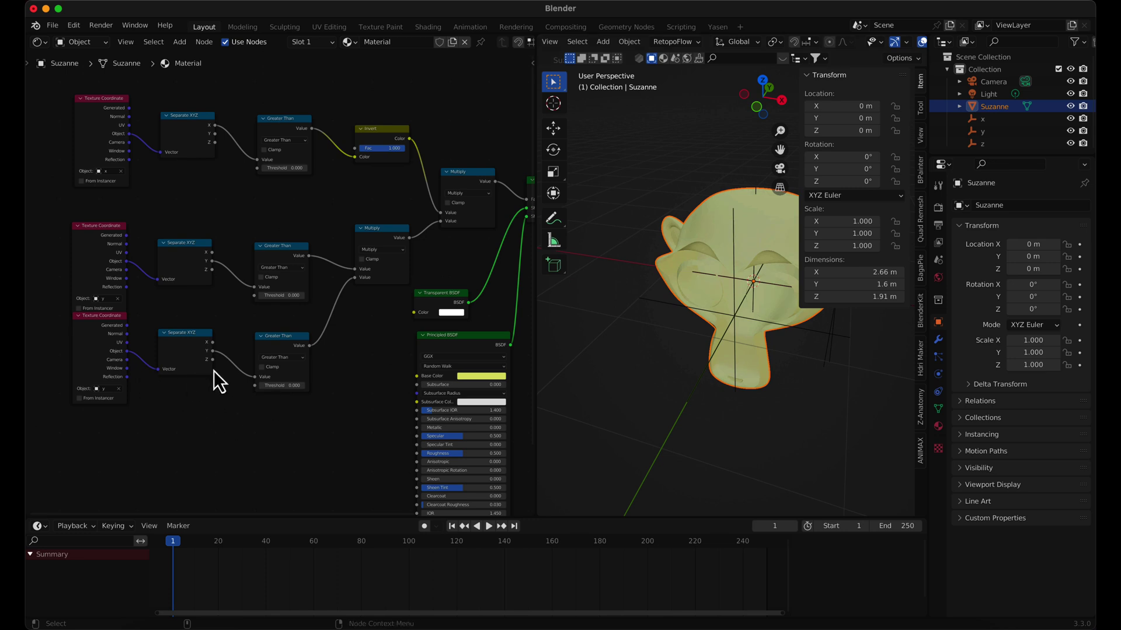
Step: Link the Z output to the bottom Greater Than and set its Texture Coordinate object to z
right_click_drag(235, 374, 234, 383, "ctrl")
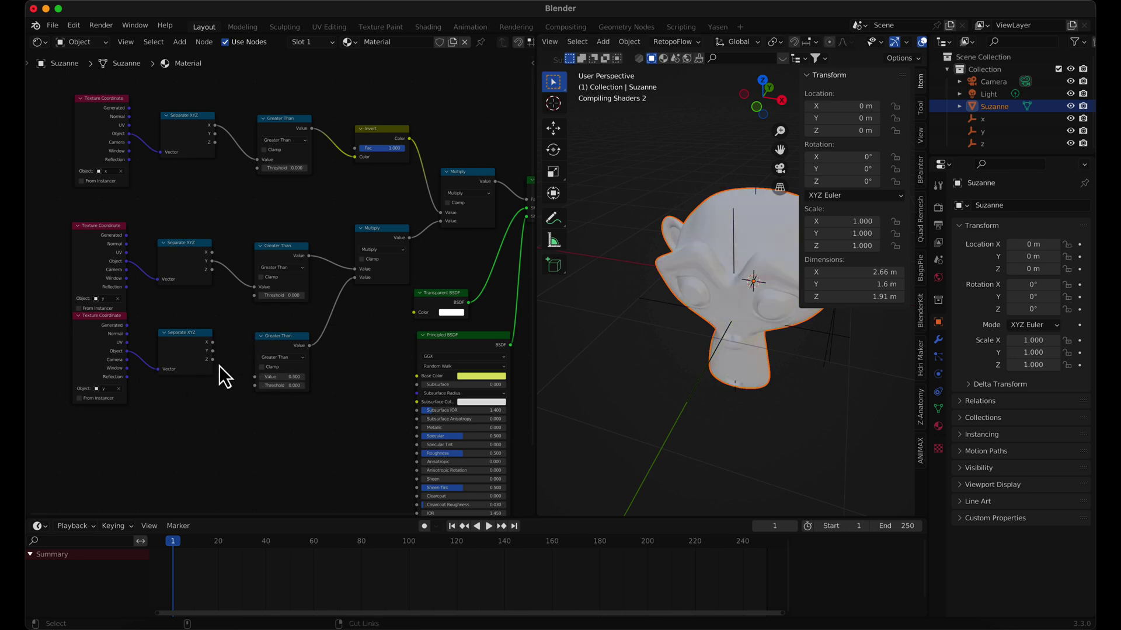
left_click_drag(212, 362, 254, 378)
left_click(116, 388)
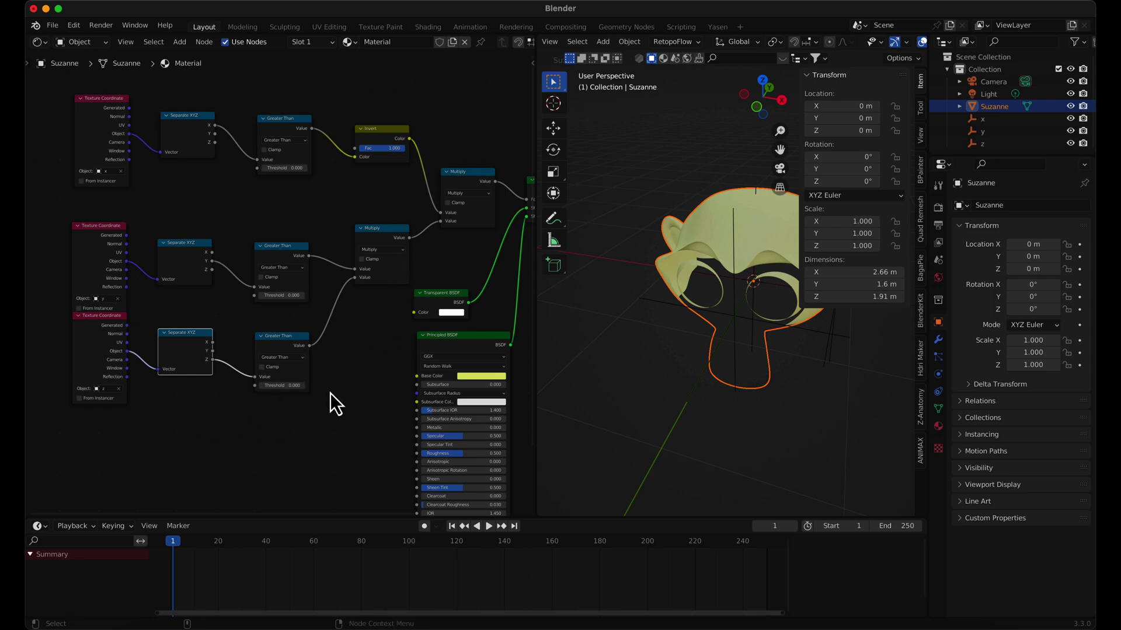
middle_click_drag(695, 324, 723, 310)
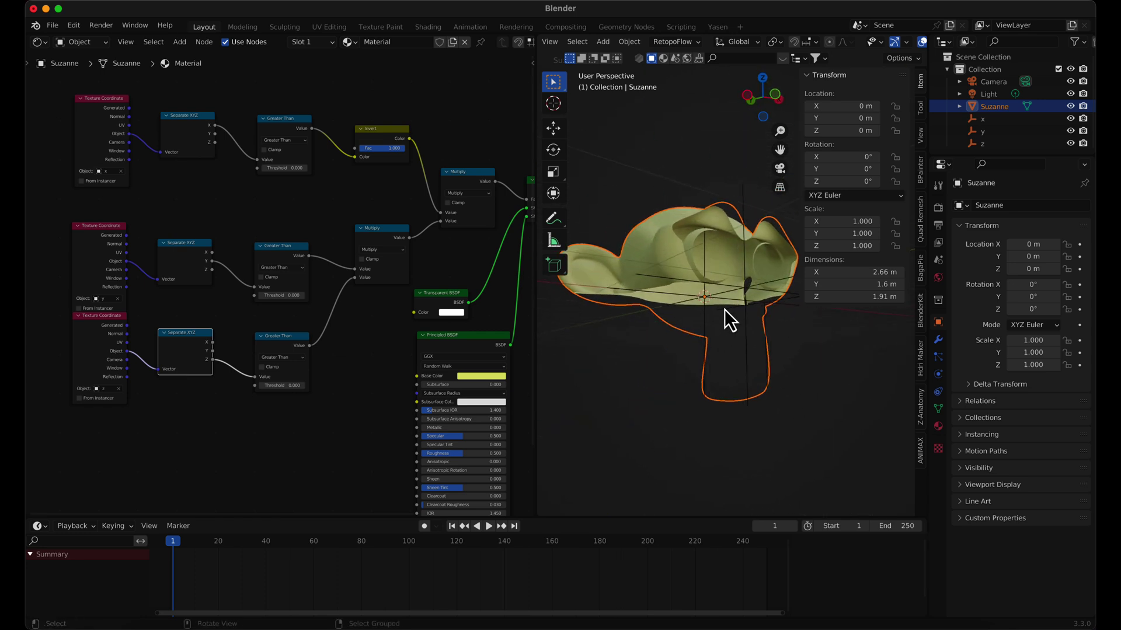
Step: Lower empty z to Z -0.24 m and reselect Suzanne
left_click(988, 143)
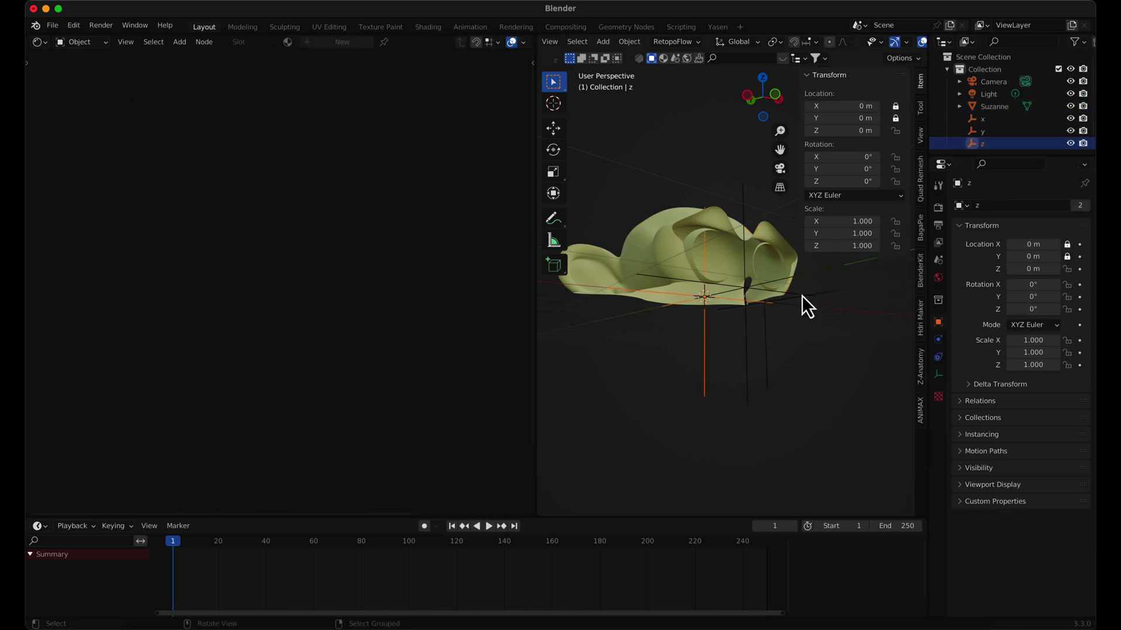
mouse_move(836, 133)
left_mouse_down()
mouse_move(791, 133)
mouse_move(829, 133)
left_mouse_up()
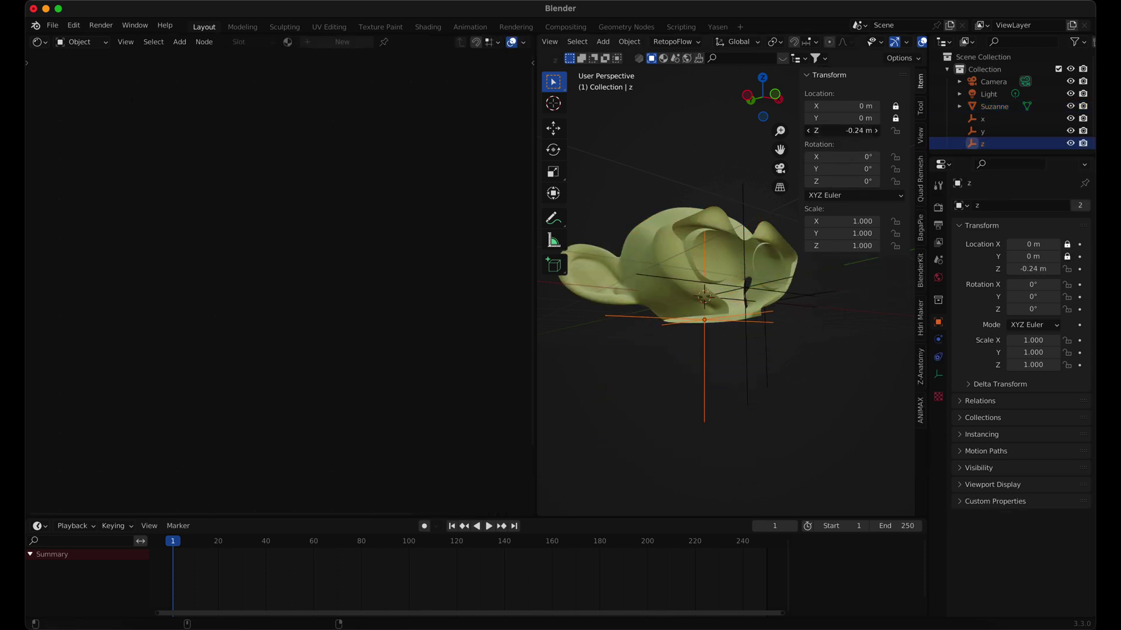
left_click(667, 261)
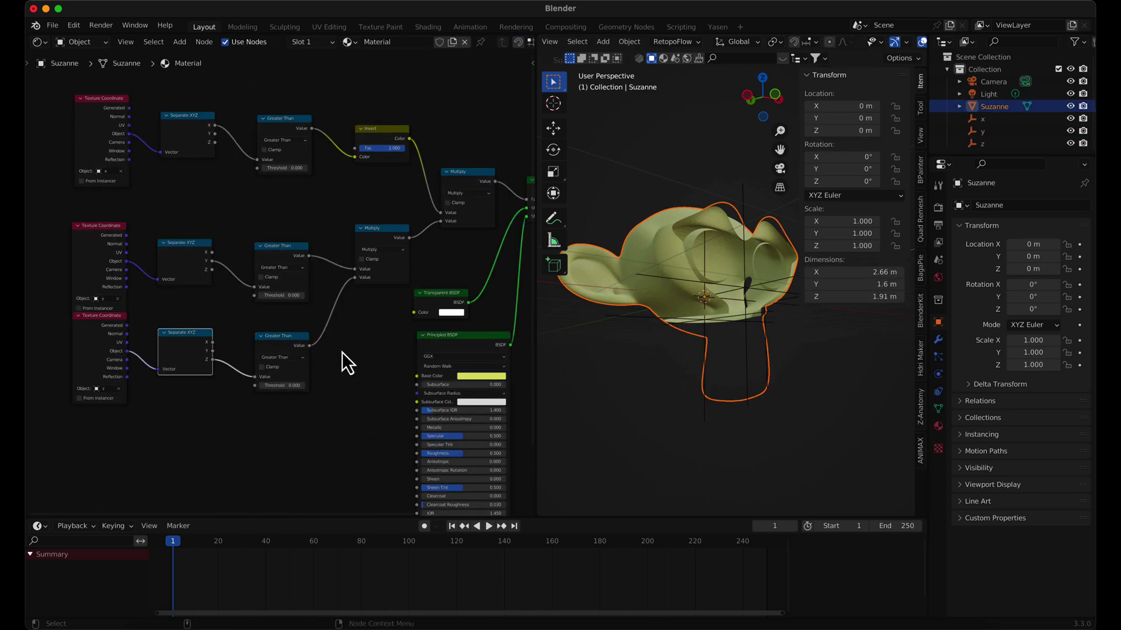
Step: Add an Invert node after the Z Greater Than comparison from Quick Favorites
key("q")
left_click(338, 389)
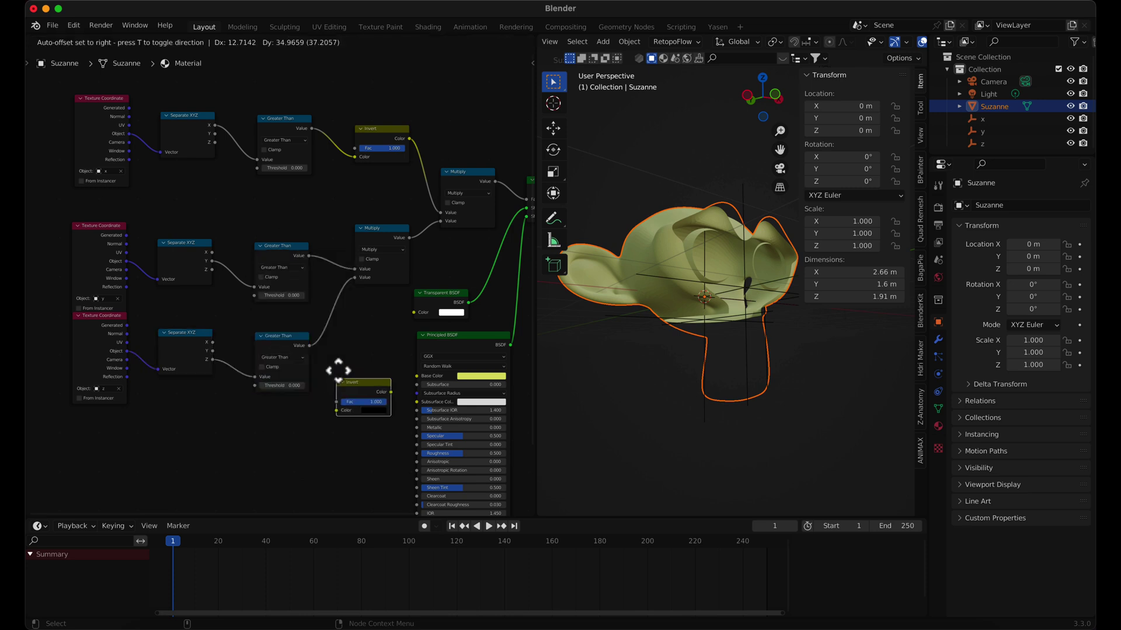
left_click(332, 324)
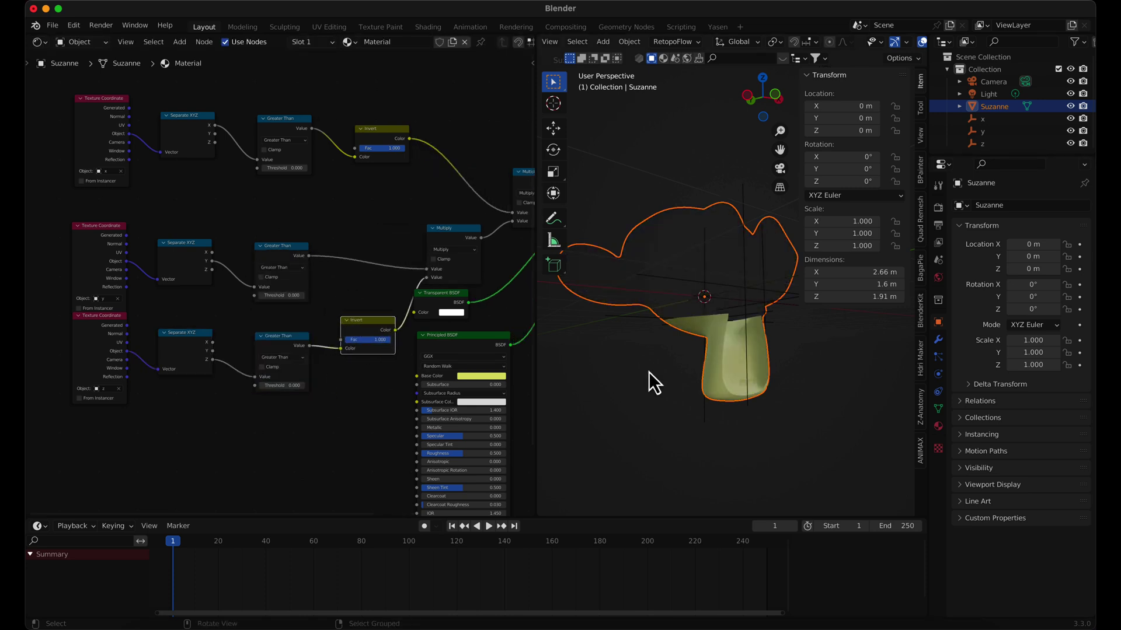
scroll(673, 405, "down", 4)
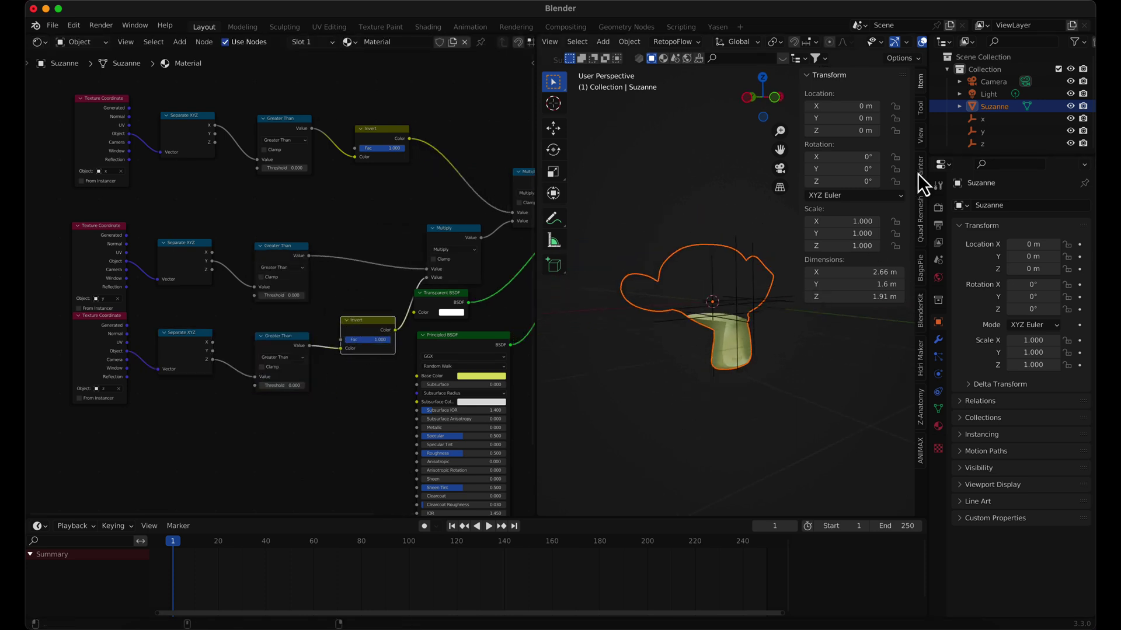
Step: Move empty z to Z 1.08 m, y to Y -1.64 m and x to X 1.64 m
left_click(986, 143)
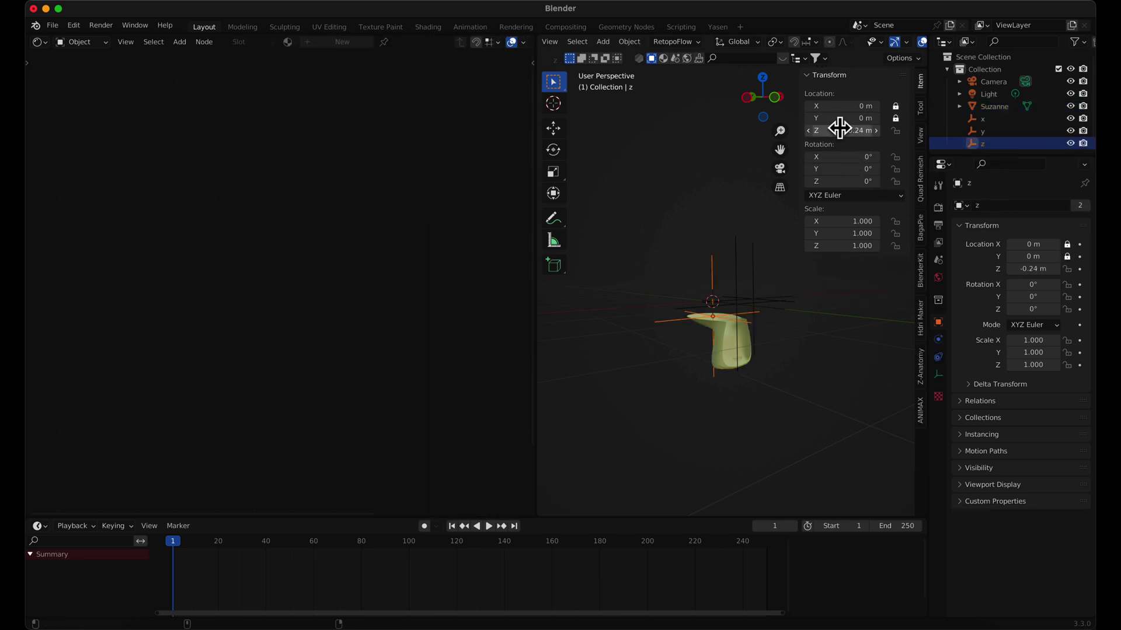
left_click_drag(858, 131, 887, 131)
middle_click_drag(690, 316, 693, 348)
scroll(737, 328, "up", 3)
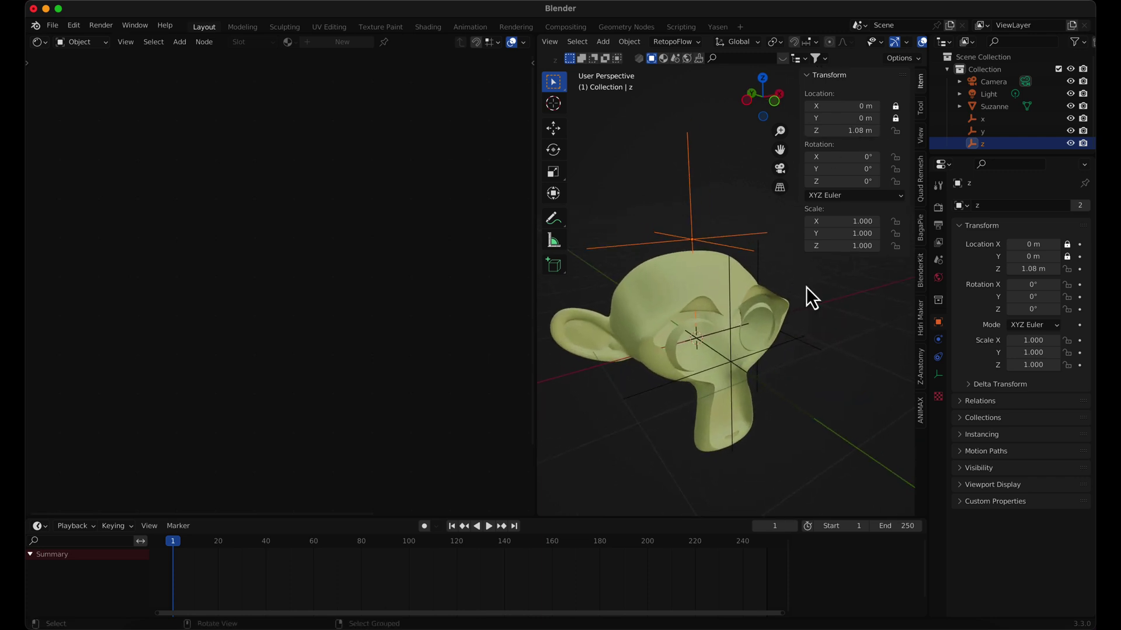
left_click(993, 131)
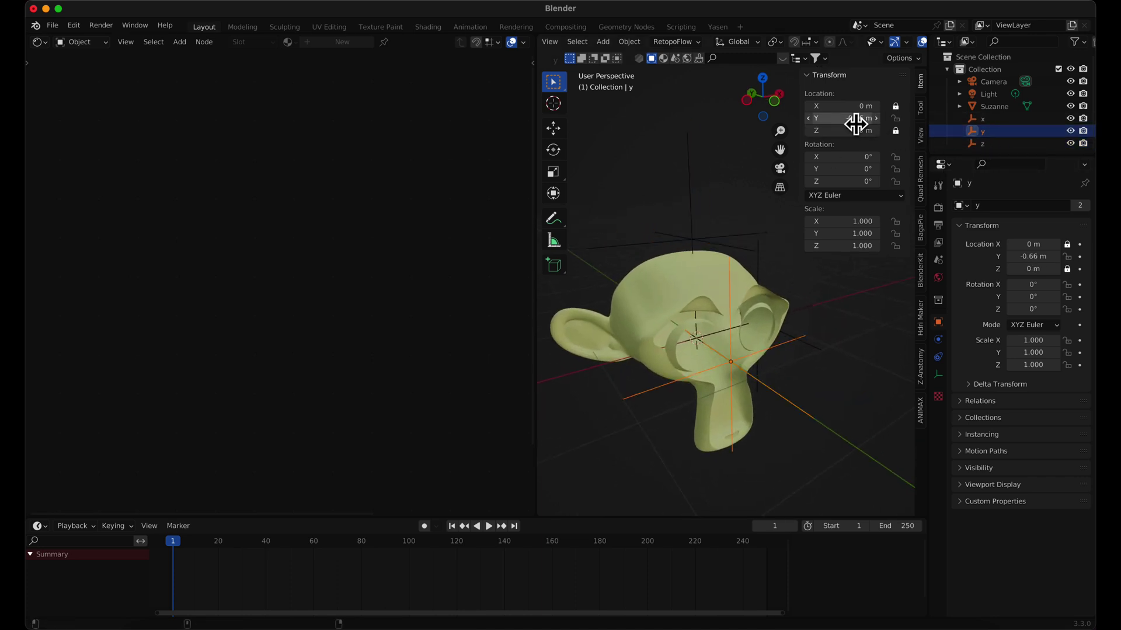
mouse_move(855, 119)
left_mouse_down()
mouse_move(834, 119)
mouse_move(870, 122)
left_mouse_up()
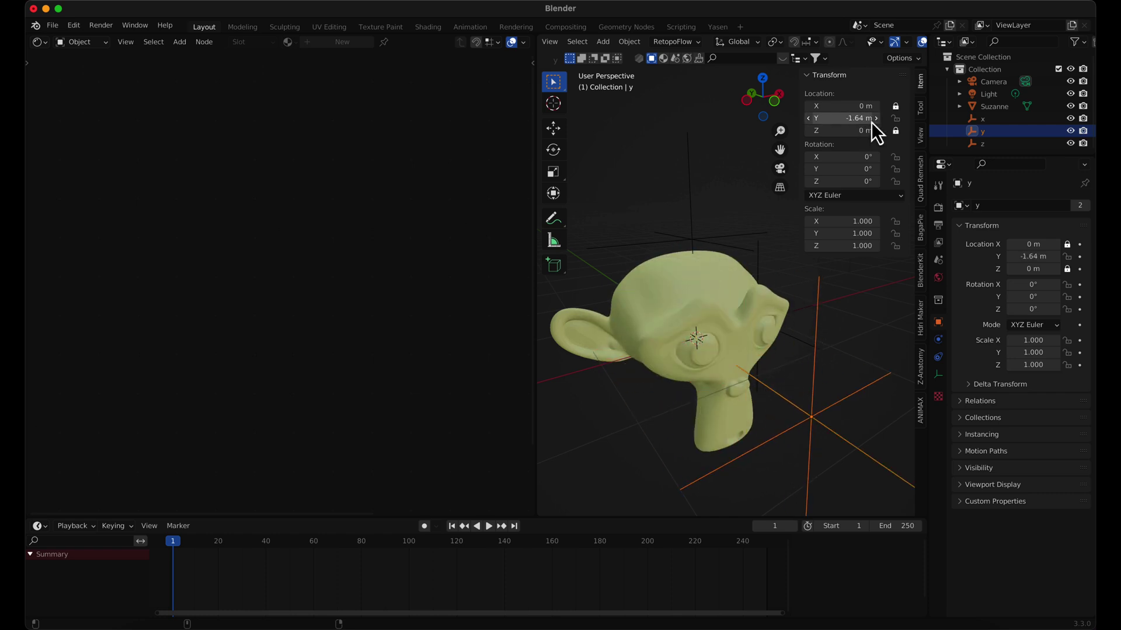
left_click(984, 120)
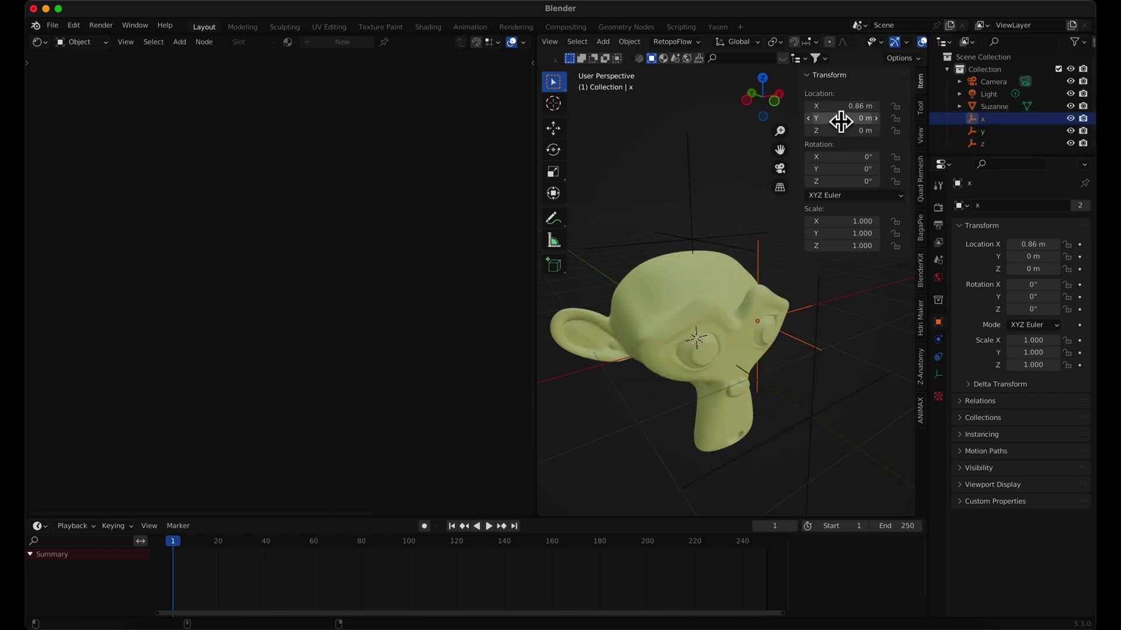
mouse_move(840, 106)
left_mouse_down()
mouse_move(805, 106)
mouse_move(852, 106)
left_mouse_up()
middle_click_drag(641, 336, 590, 338)
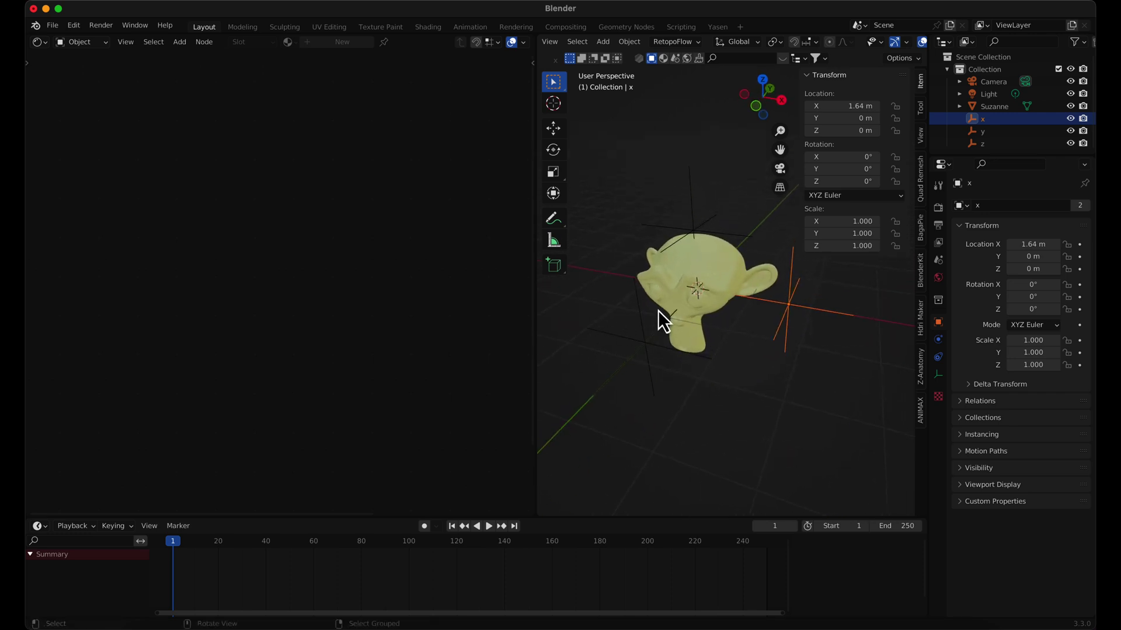
left_click(714, 251)
Step: Frame and enlarge the shader editor, then maximize it to show the three-chain mask graph feeding the Mix Shader
scroll(362, 373, "down", 2)
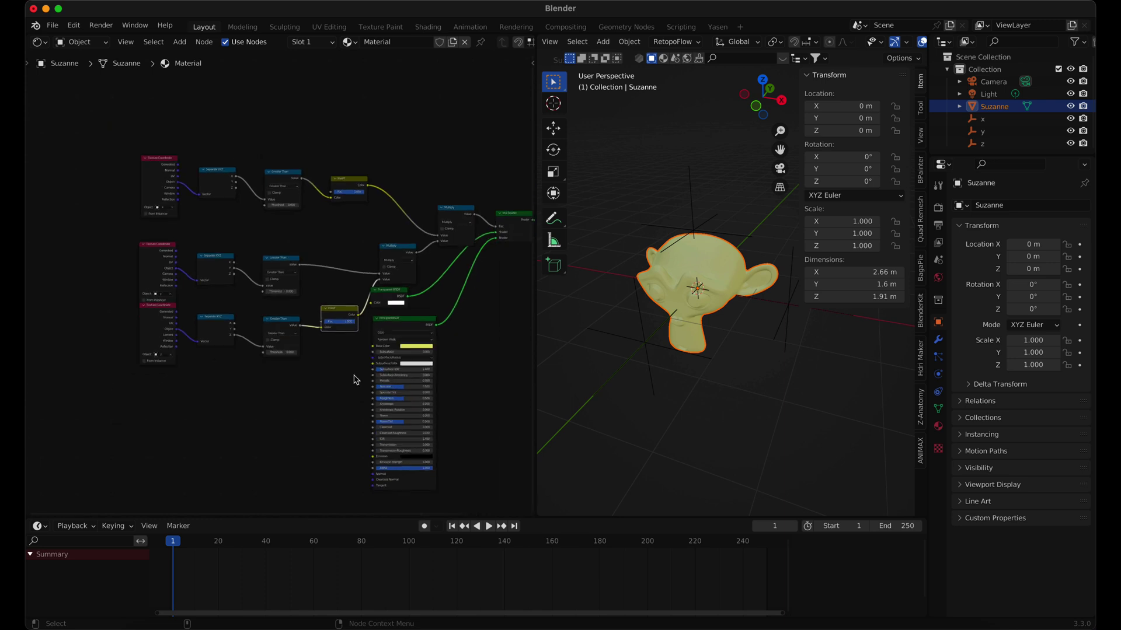
middle_click_drag(355, 379, 303, 350)
scroll(304, 358, "down", 1)
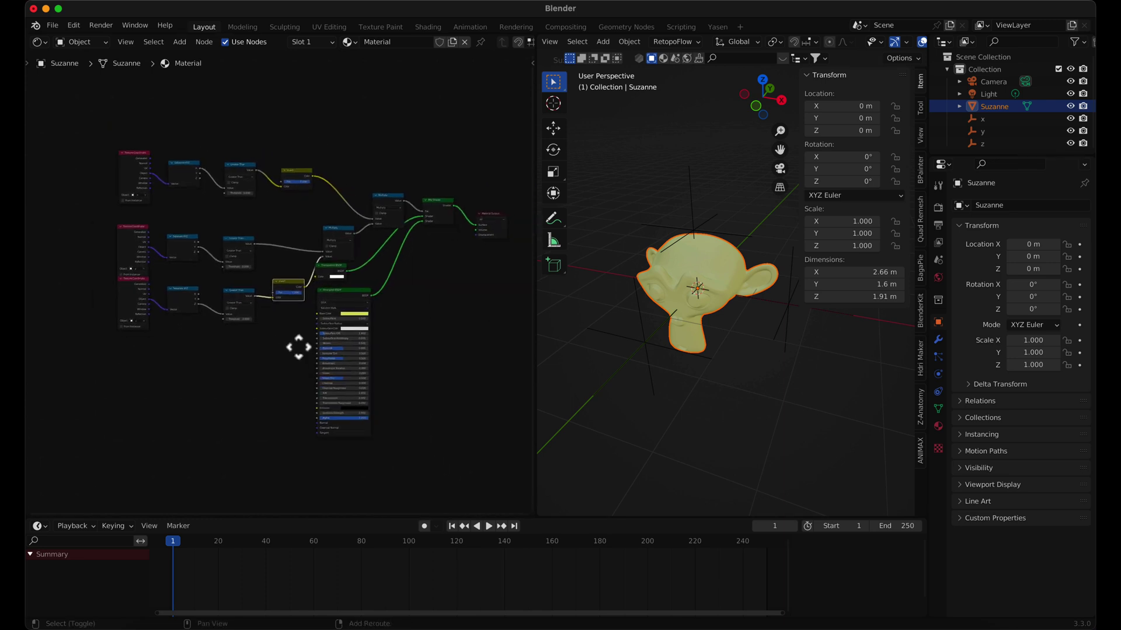
scroll(295, 348, "up", 2)
middle_click_drag(292, 356, 260, 342)
left_click_drag(536, 352, 730, 353)
middle_click_drag(568, 426, 571, 386)
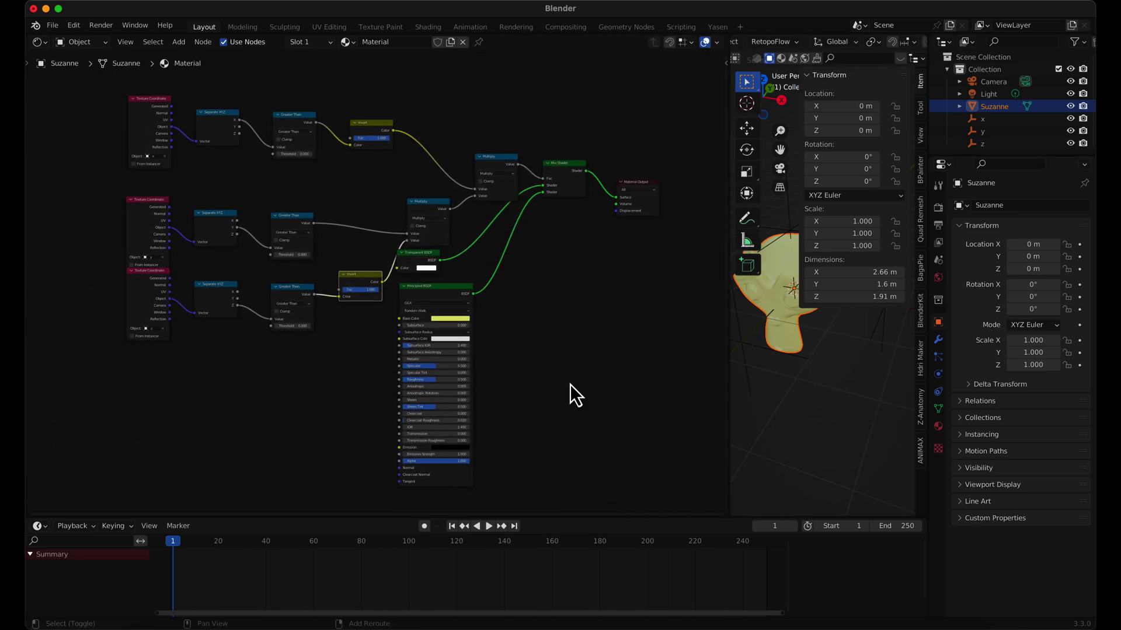
key("ctrl+space")
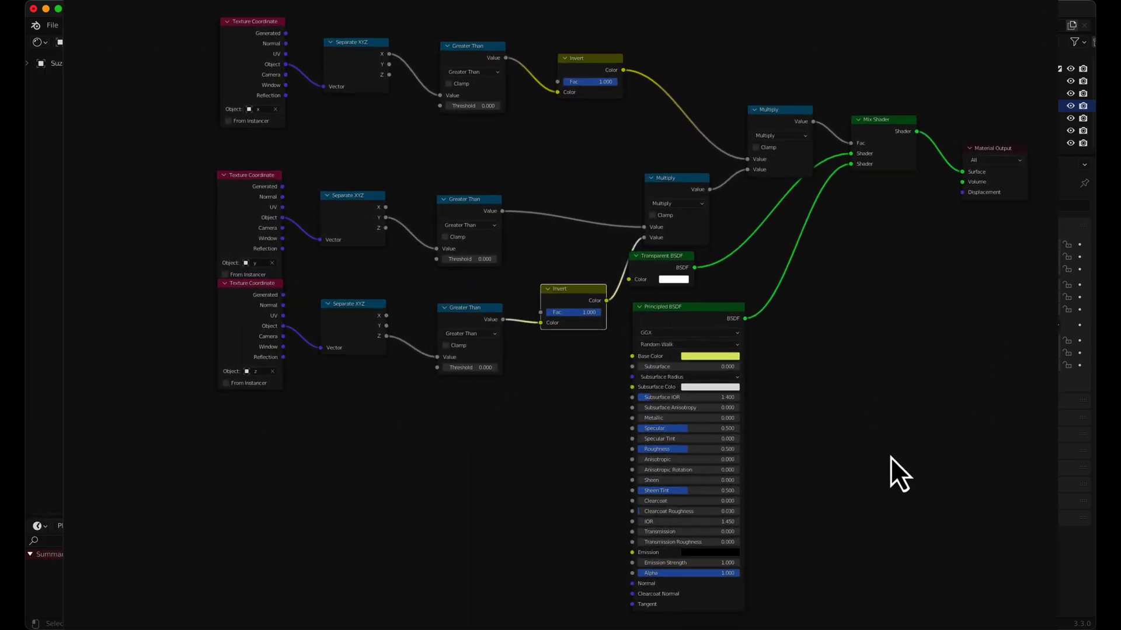